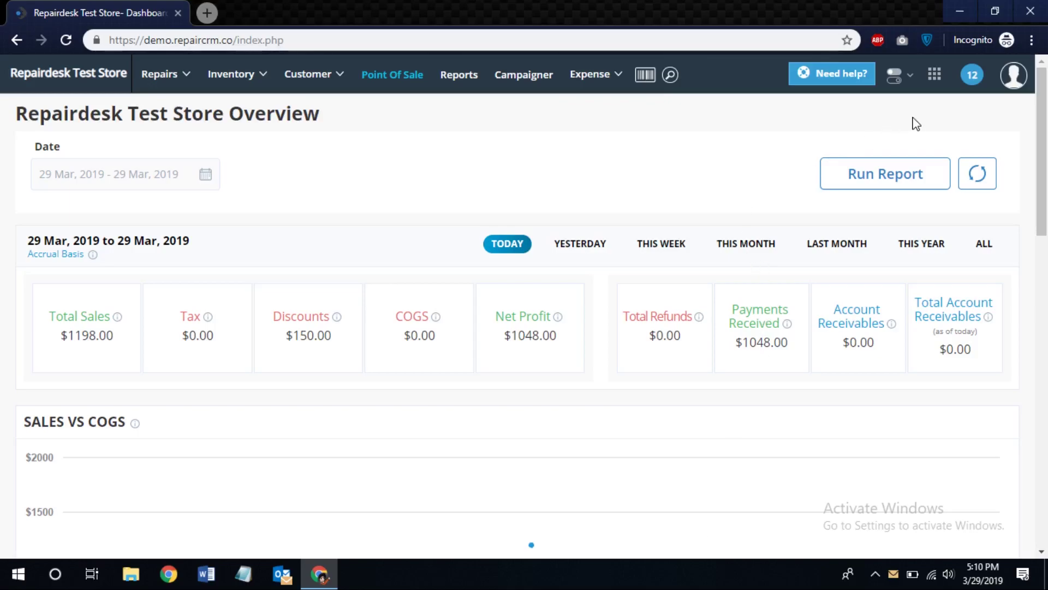
# - Open the Customer Facing Display integration from the store's integrations and enable it
pyautogui.click(935, 75)
pyautogui.click(934, 122)
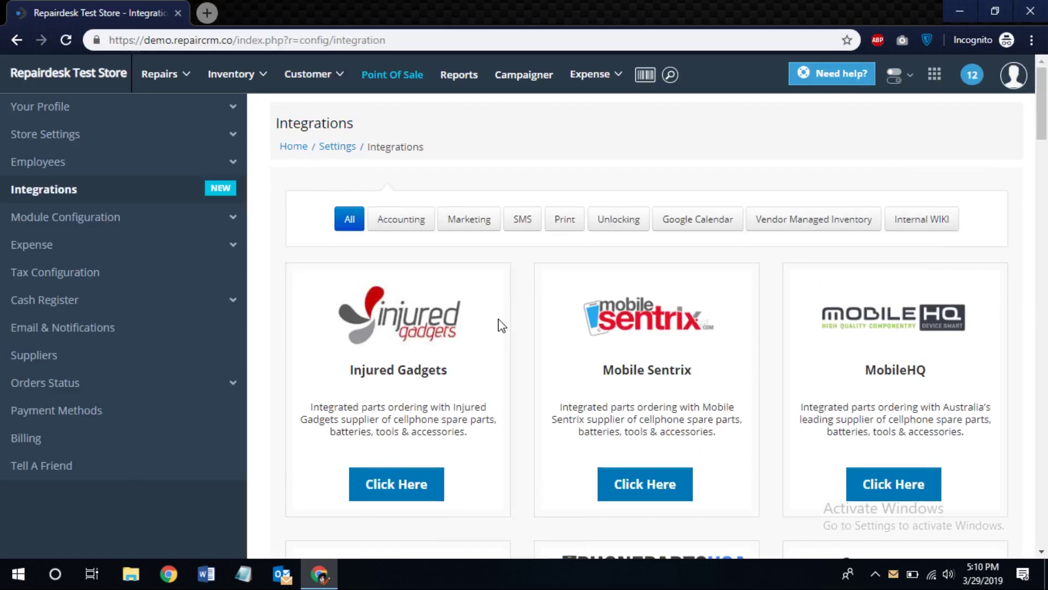
pyautogui.scroll(-7, 520, 358)
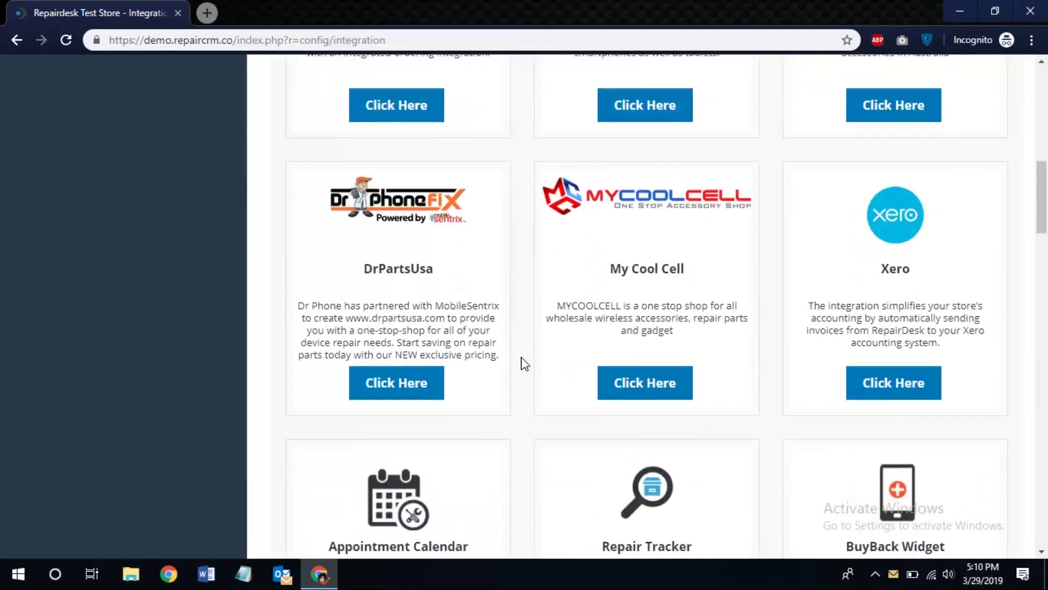
pyautogui.scroll(-9, 523, 363)
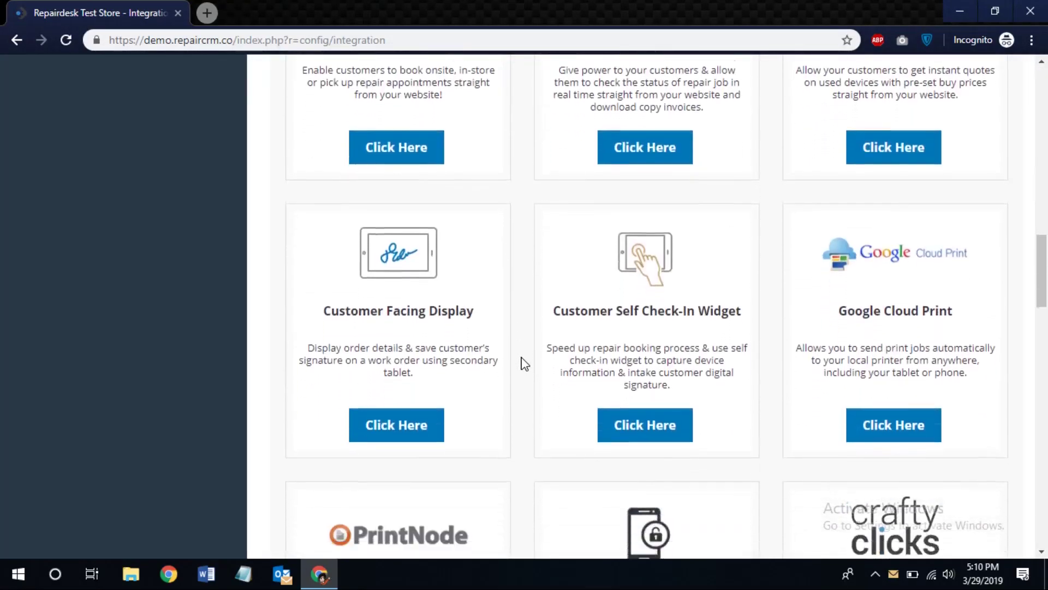
pyautogui.click(407, 414)
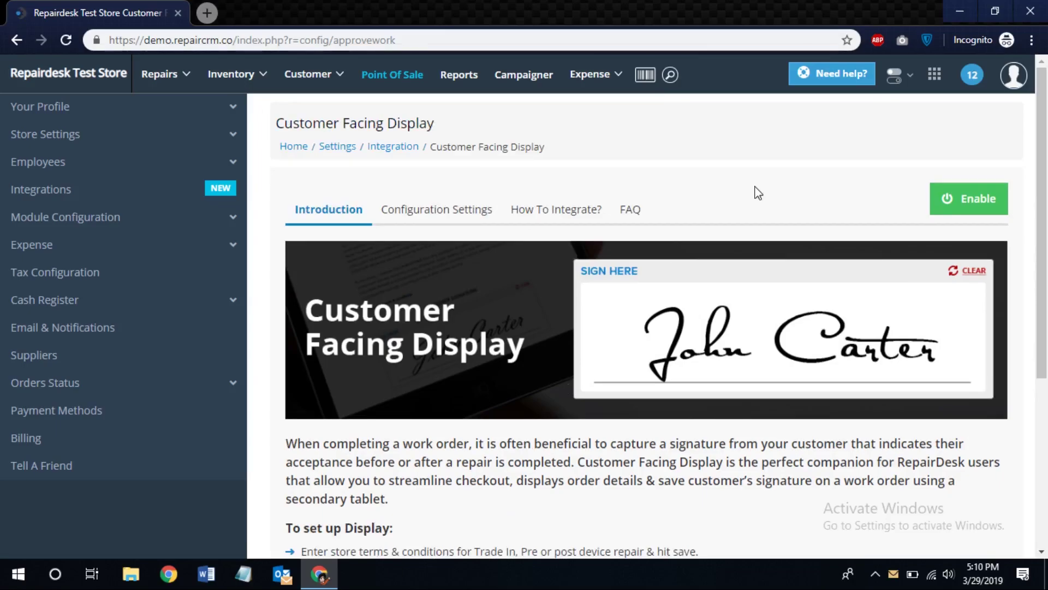
pyautogui.click(962, 210)
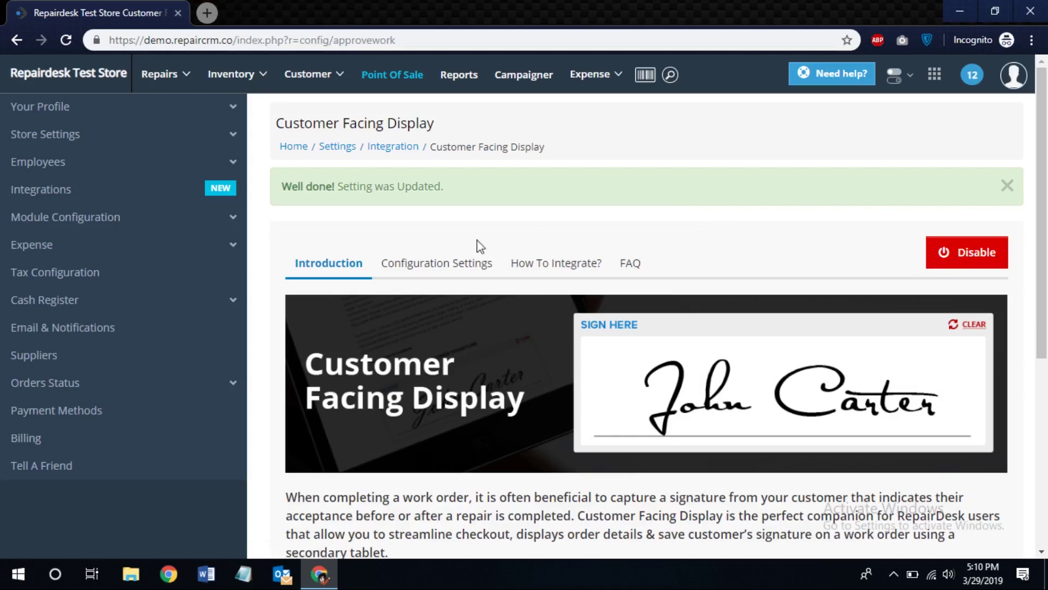
# - Copy the Terminal 1 link from the Customer Facing Display's configuration settings
pyautogui.click(447, 271)
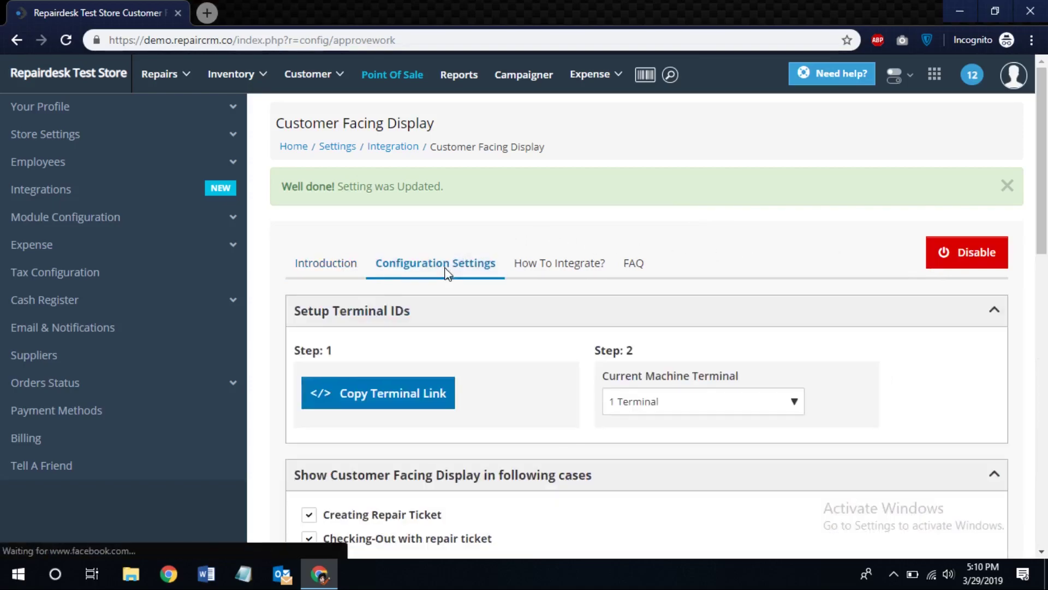
pyautogui.scroll(-5, 546, 360)
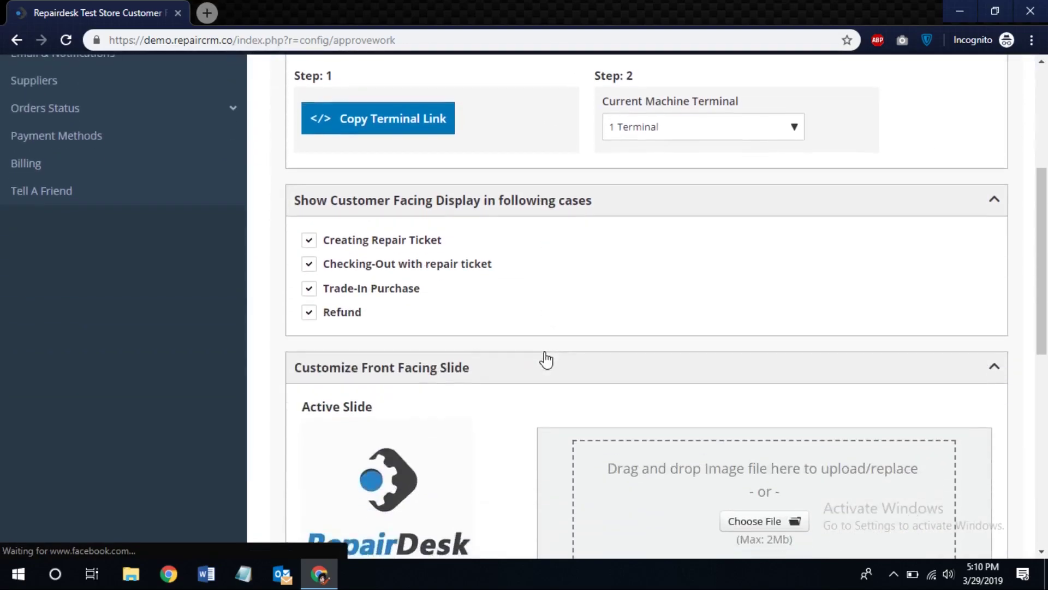
pyautogui.scroll(2, 546, 360)
pyautogui.scroll(-1, 546, 361)
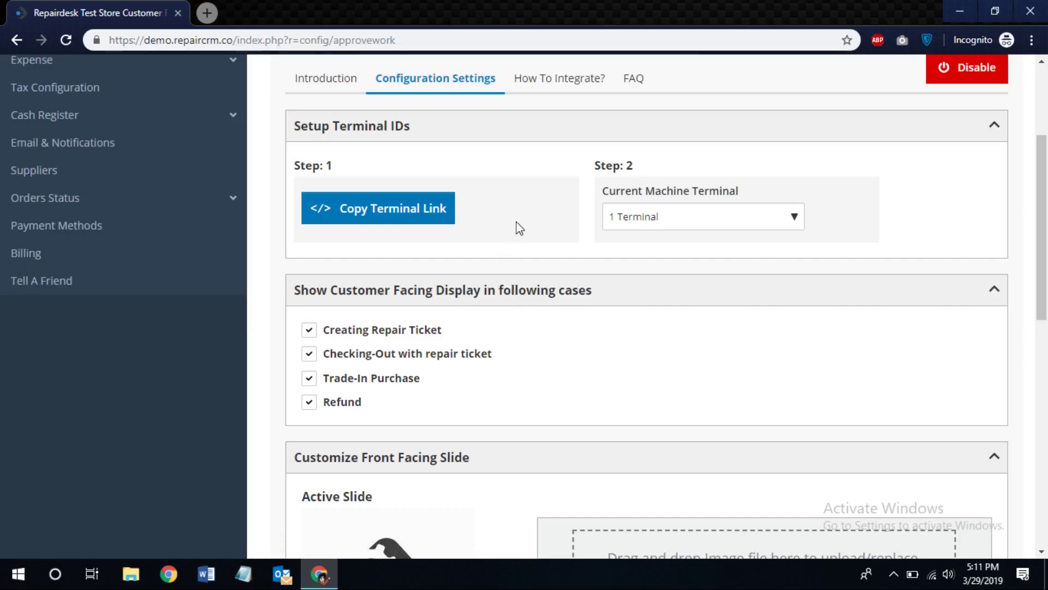
pyautogui.click(424, 213)
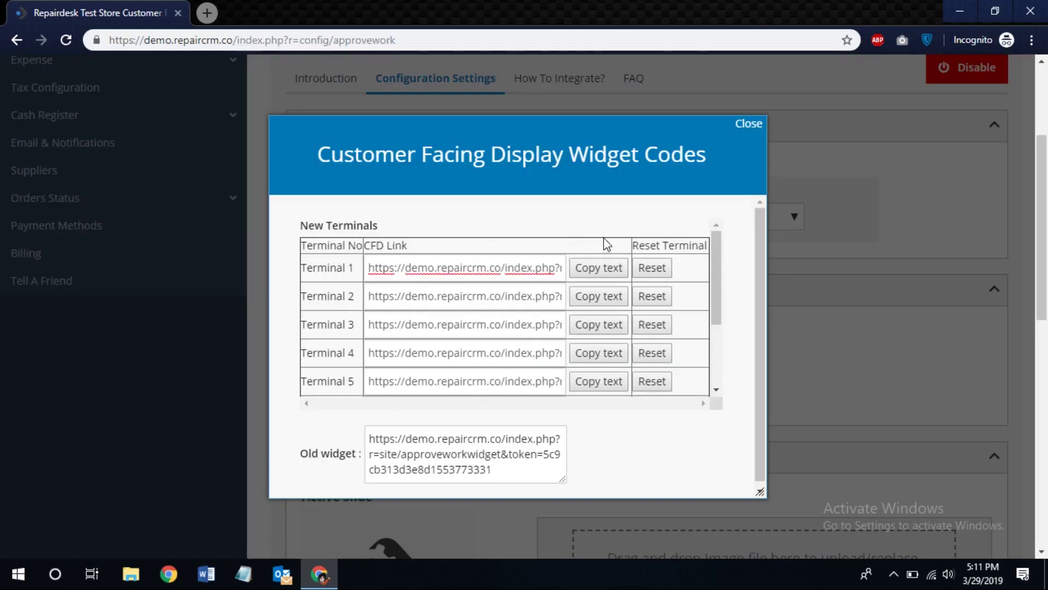
pyautogui.click(598, 275)
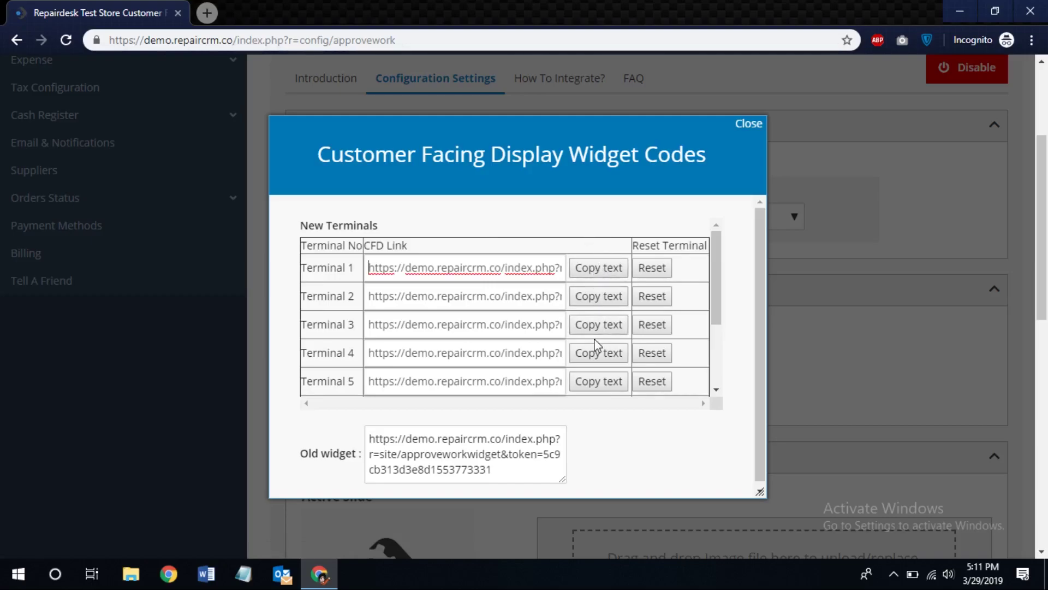
pyautogui.click(598, 274)
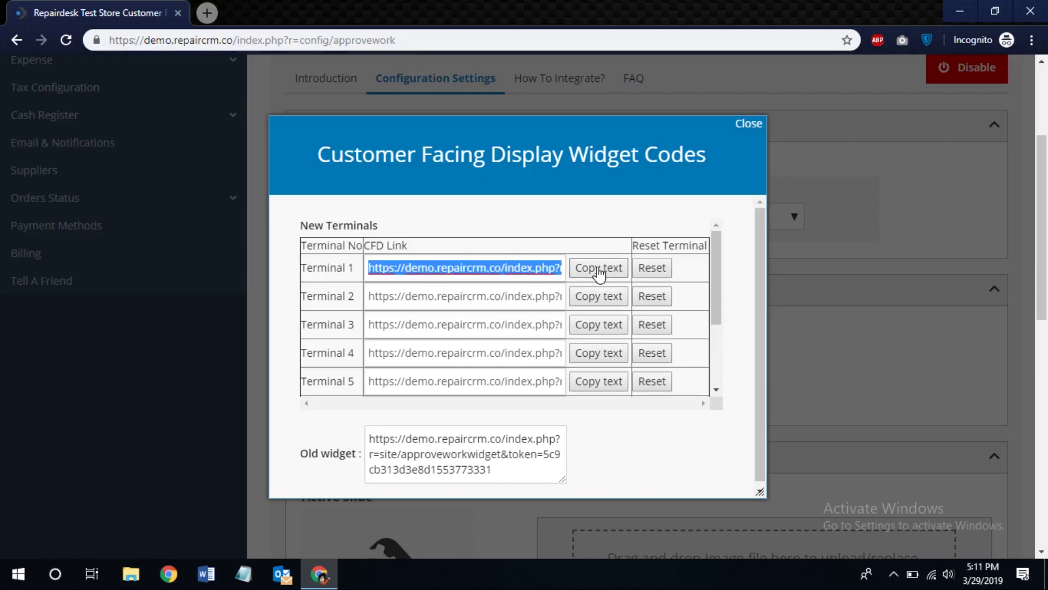
# - Load the copied Terminal 1 display link with its access token in a new incognito window and return to the widget codes
pyautogui.hotkey('ctrl', 'shift', 'n')
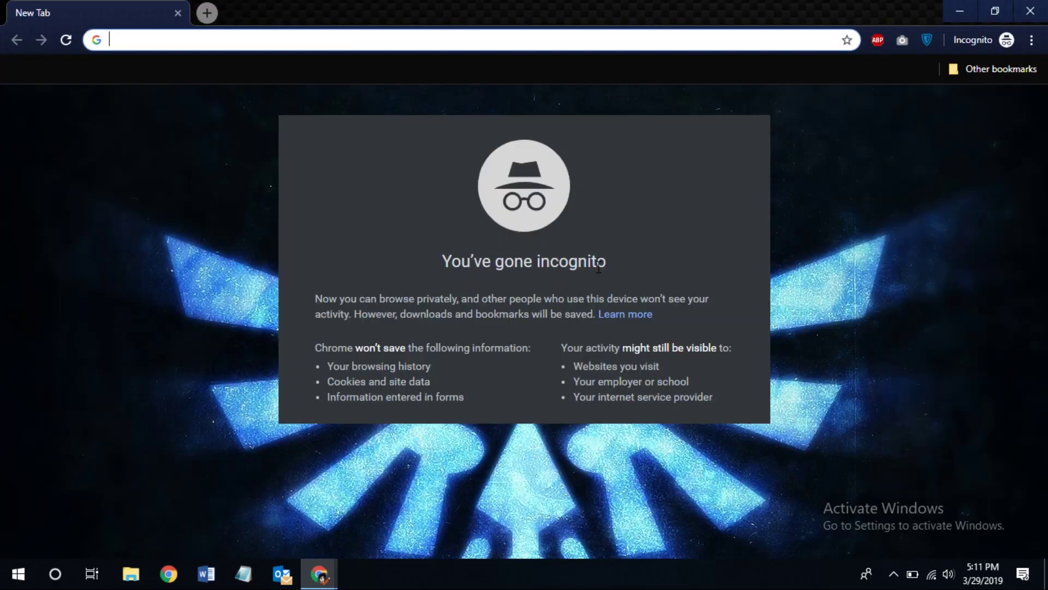
pyautogui.hotkey('ctrl', 'v')
pyautogui.press('Return')
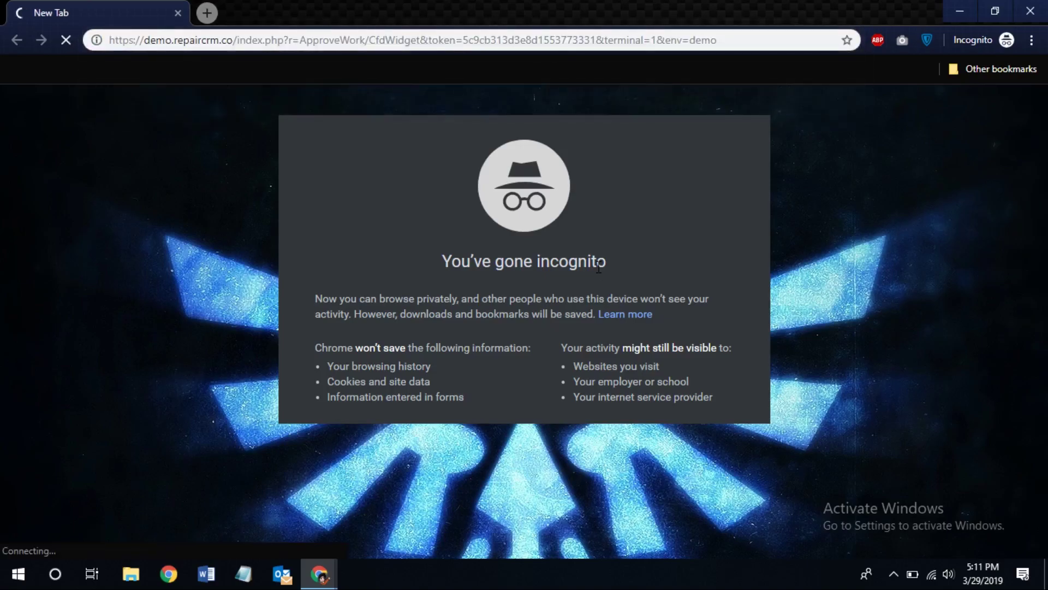
pyautogui.hotkey('ctrl', 'w')
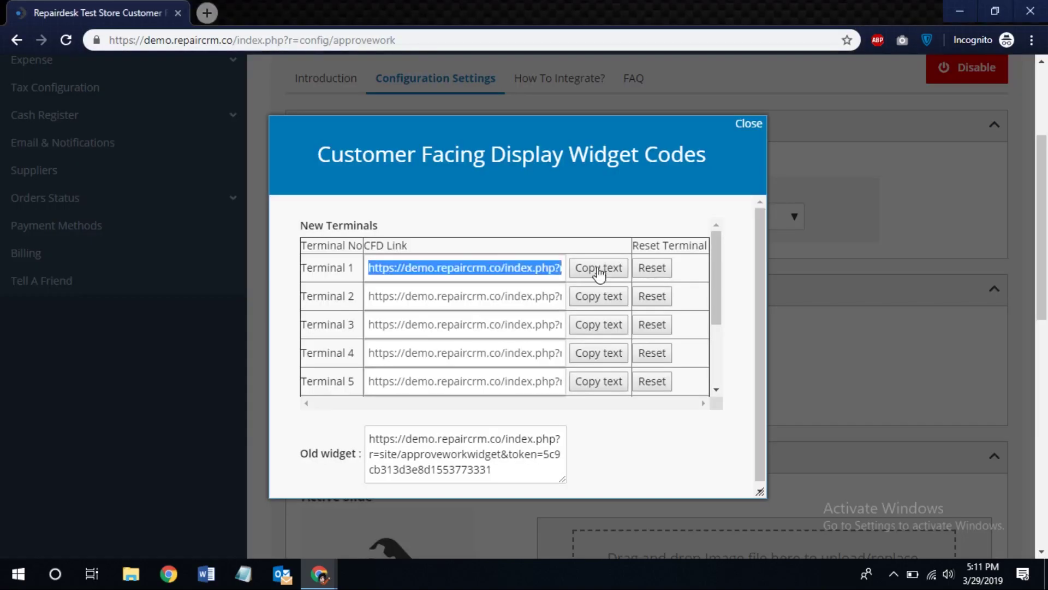
# - Close the widget codes, set the current machine terminal to 1 Terminal, and check the customer display window
pyautogui.click(748, 123)
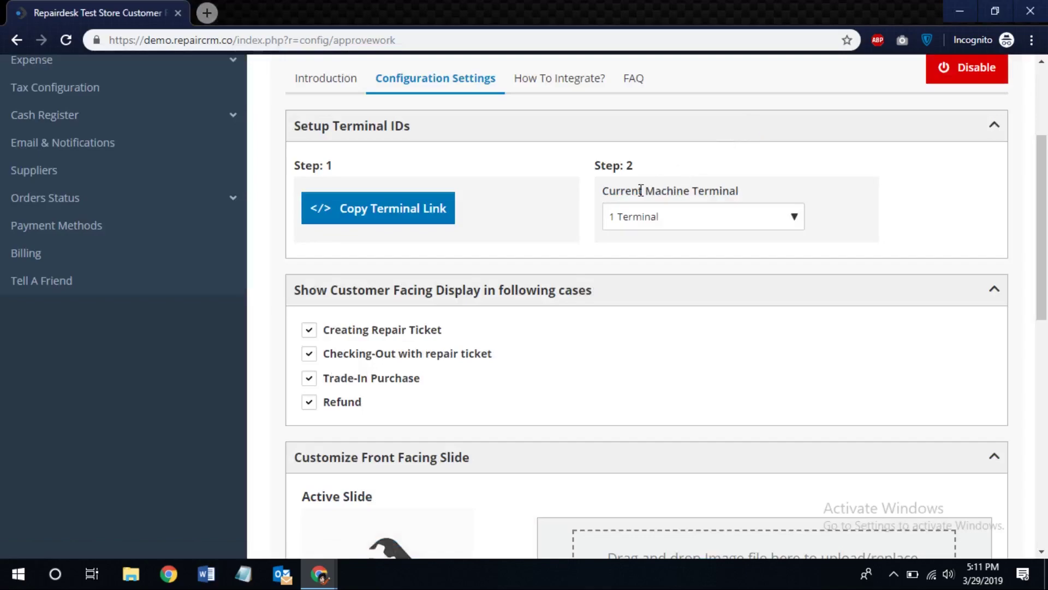
pyautogui.click(709, 229)
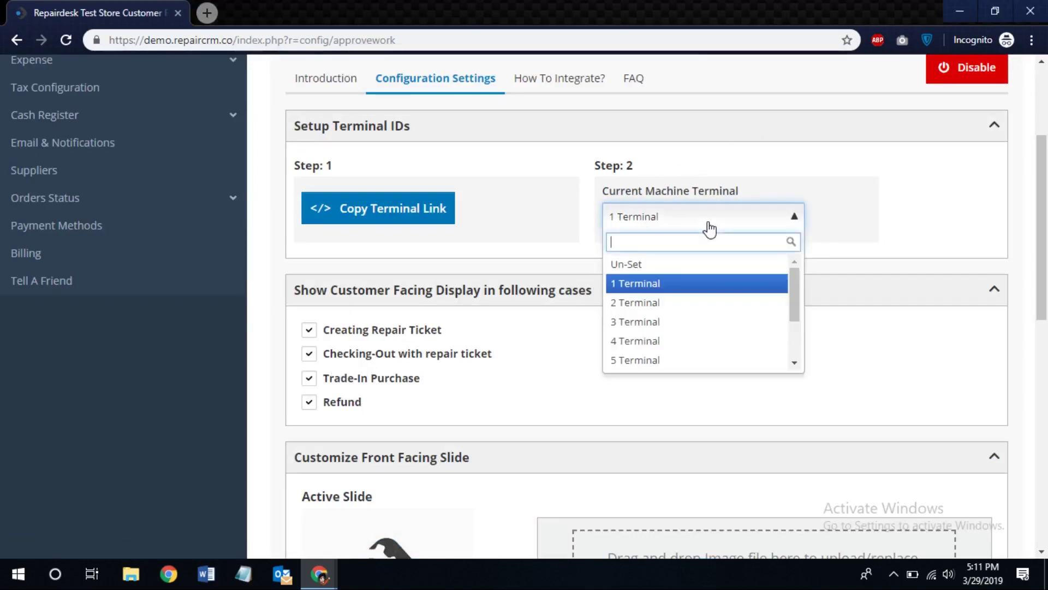
pyautogui.click(665, 289)
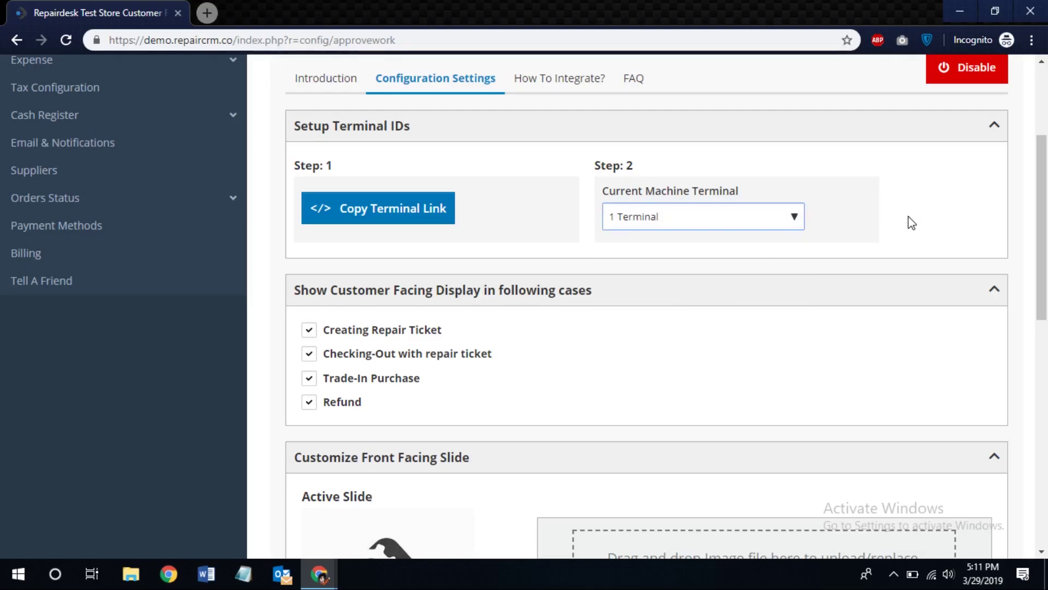
pyautogui.hotkey('alt', 'Tab')
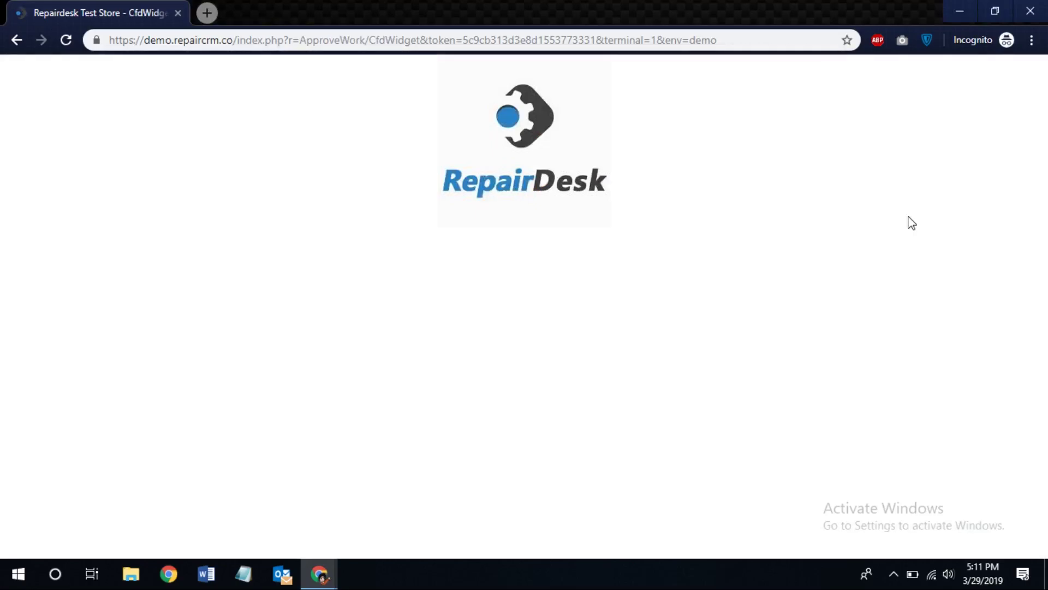
pyautogui.hotkey('alt', 'Tab')
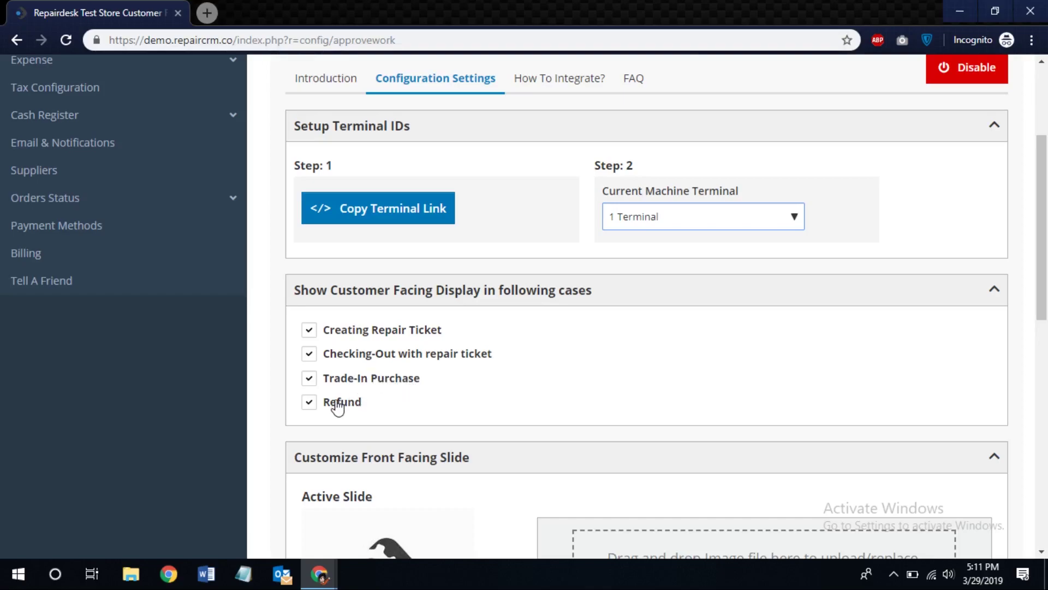
# - Clear all four cases for showing the customer facing display, and re-enable Creating Repair Ticket and Refund
pyautogui.click(310, 331)
pyautogui.click(308, 355)
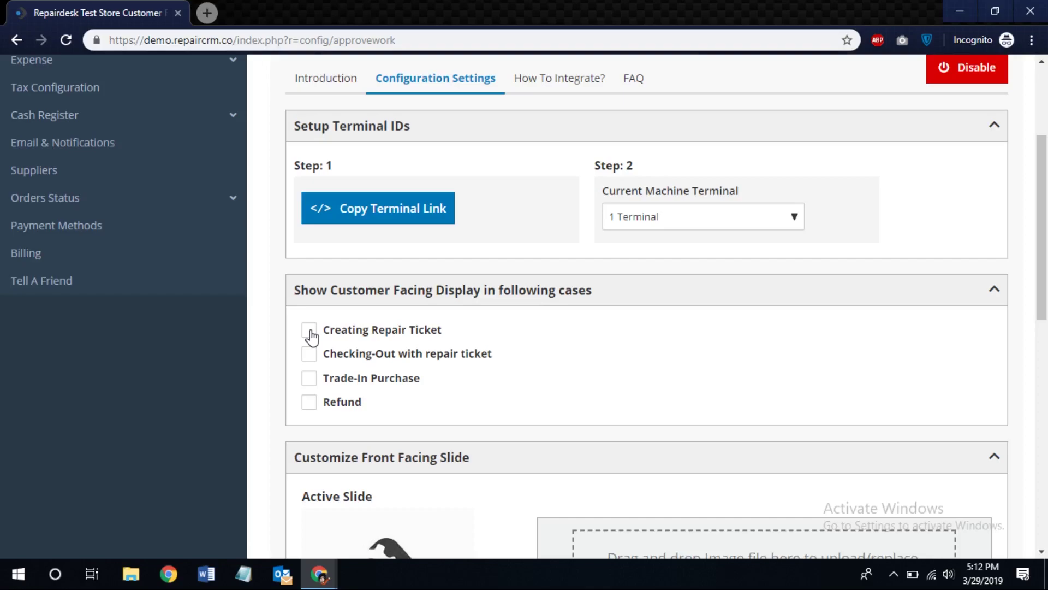
pyautogui.click(310, 331)
pyautogui.click(309, 404)
# - Review the slide, banner and terms sections, and save the Customer Facing Display settings
pyautogui.scroll(-7, 566, 393)
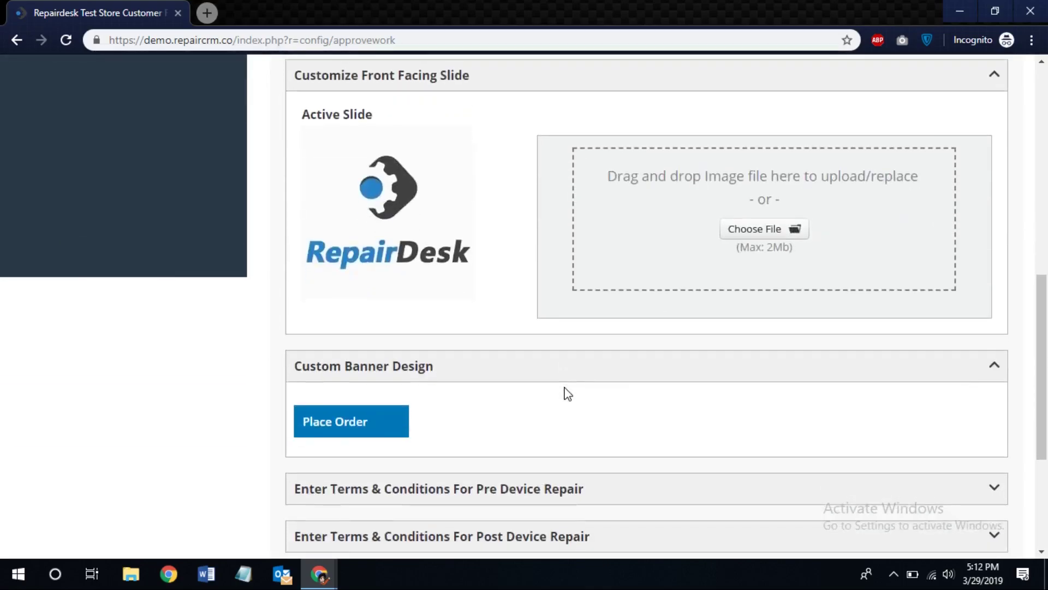
pyautogui.scroll(-4, 568, 393)
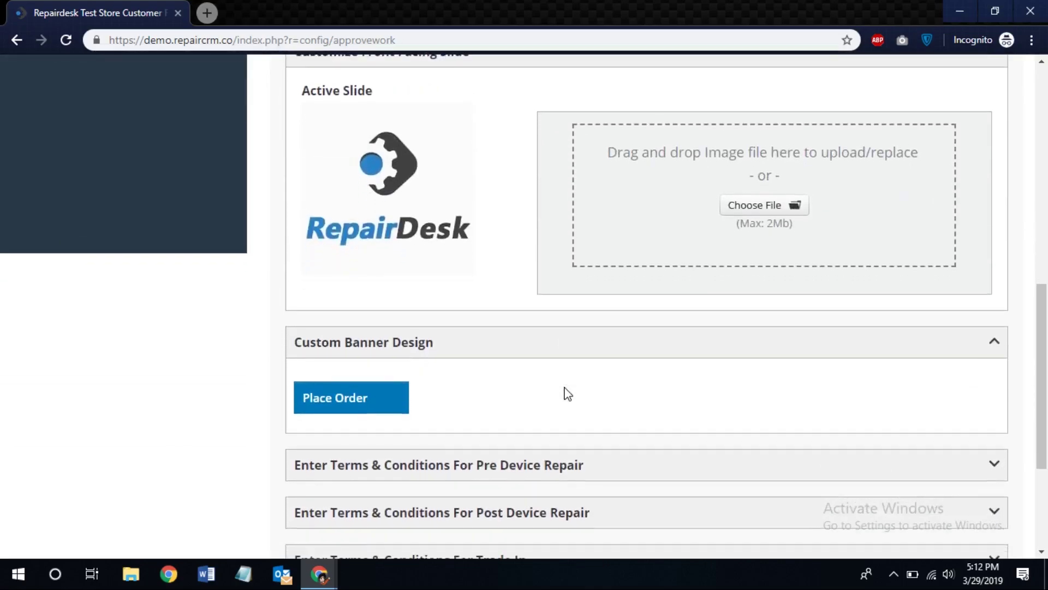
pyautogui.scroll(-1, 567, 393)
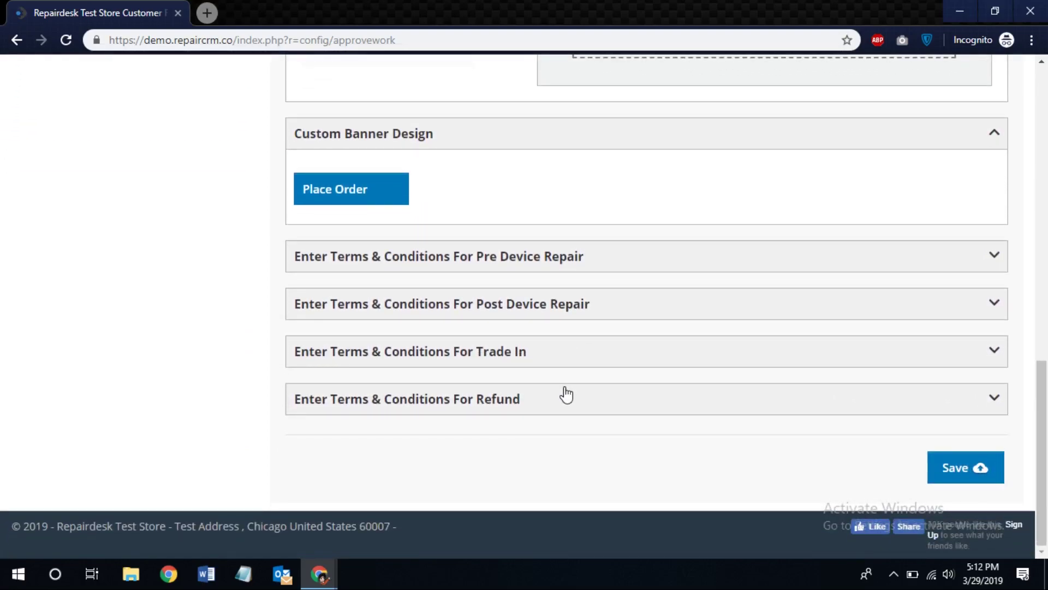
pyautogui.scroll(1, 735, 440)
pyautogui.scroll(-1, 735, 440)
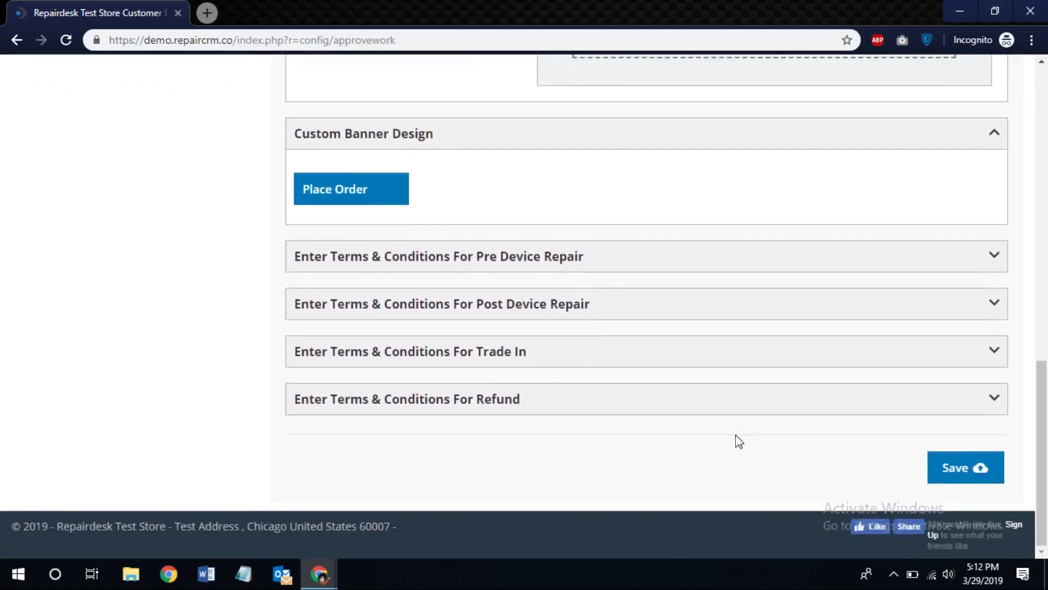
pyautogui.click(951, 479)
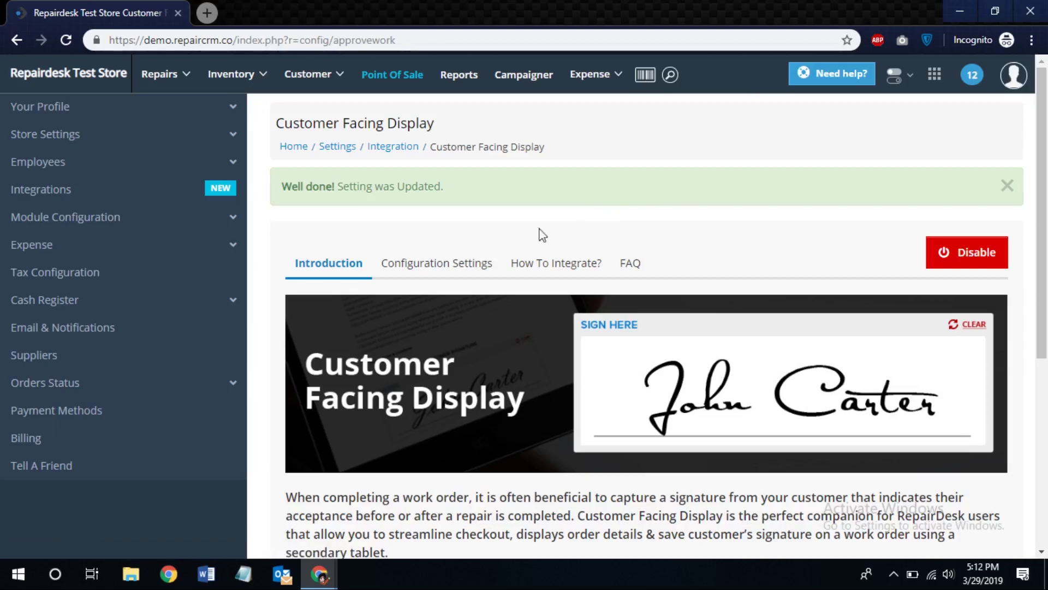
# - Check the customer display window again and open the store's Point Of Sale
pyautogui.hotkey('alt', 'Tab')
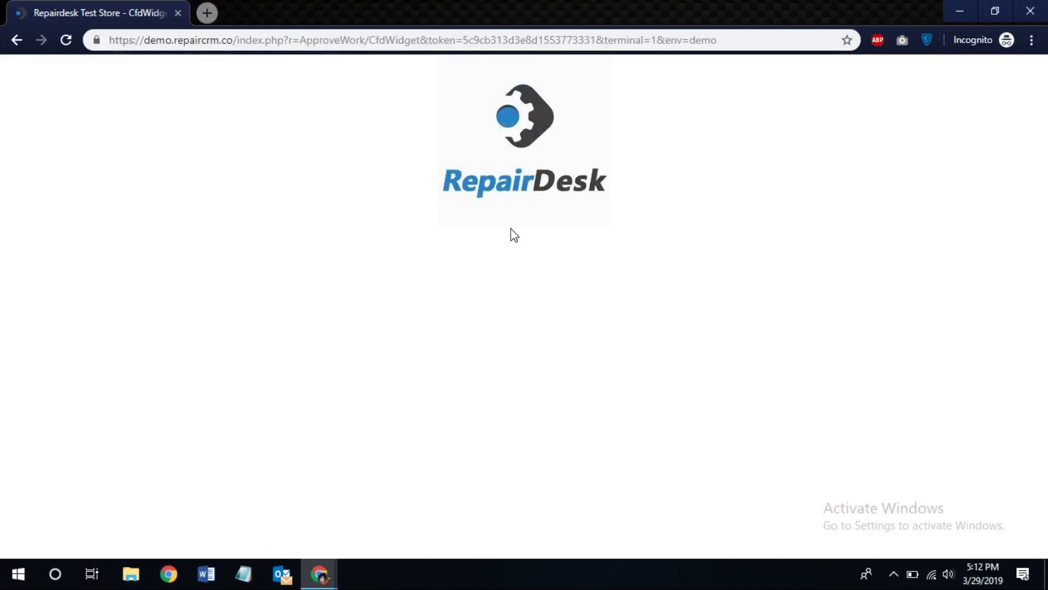
pyautogui.hotkey('alt', 'Tab')
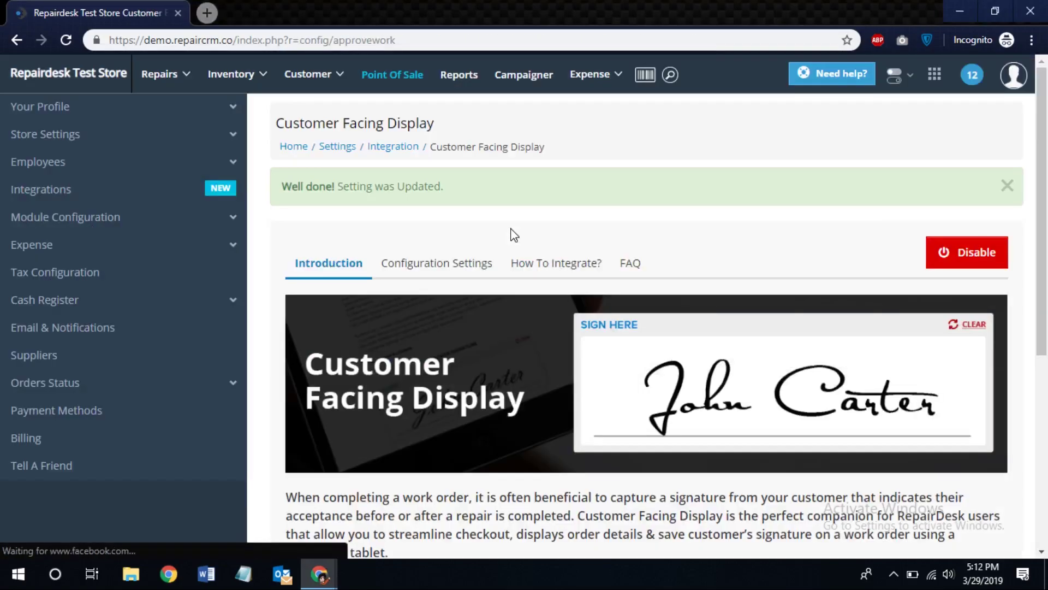
pyautogui.click(399, 71)
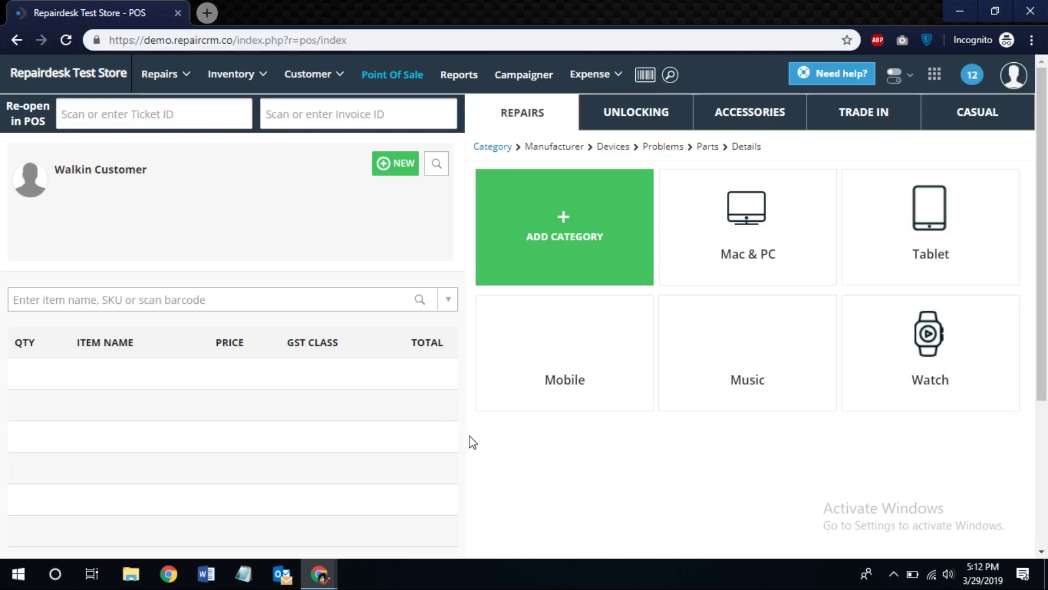
pyautogui.scroll(-4, 472, 441)
pyautogui.scroll(4, 472, 442)
pyautogui.scroll(-3, 472, 444)
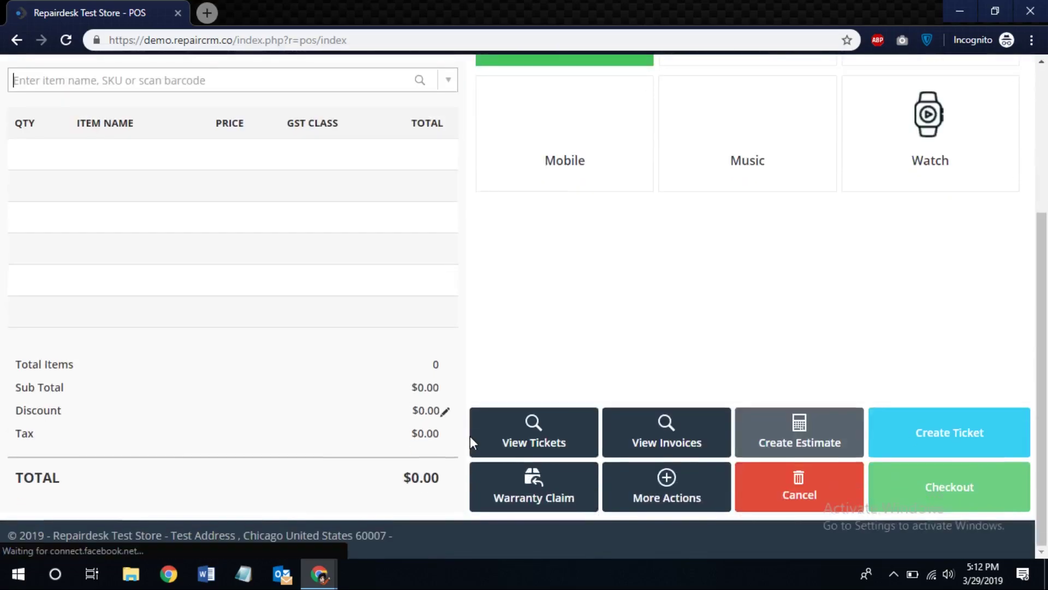
pyautogui.scroll(3, 471, 444)
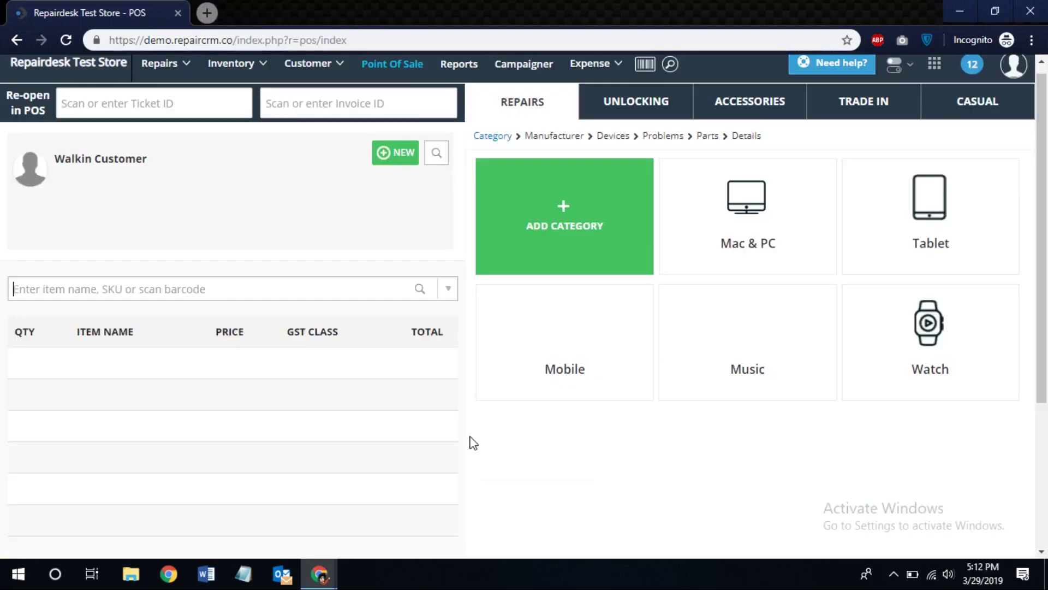
# - Choose a Battery Replacement repair for a mobile Apple iPhone X and continue to the repair details without selecting a part
pyautogui.click(552, 367)
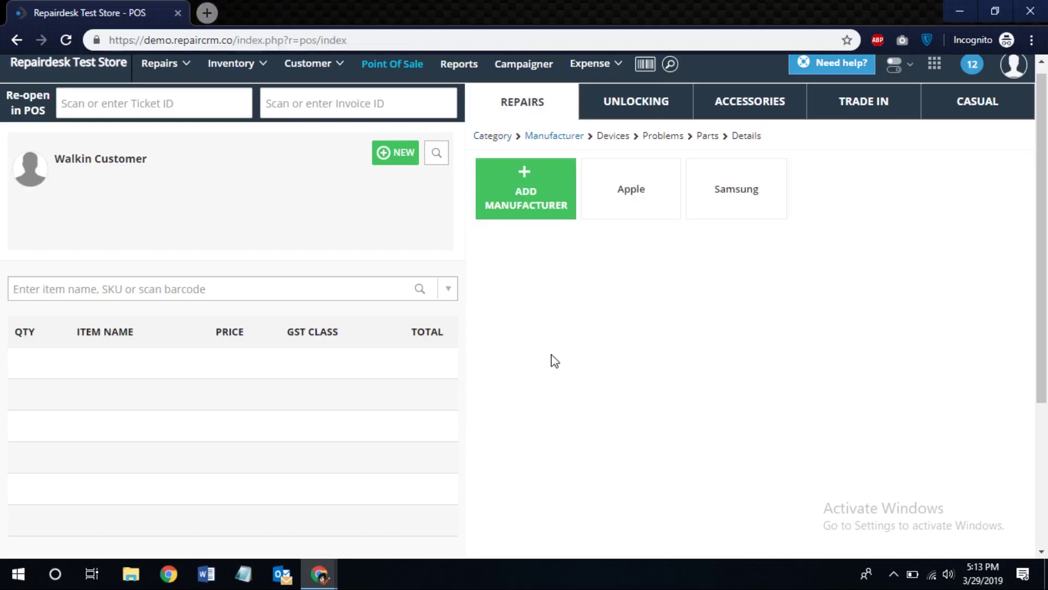
pyautogui.click(636, 181)
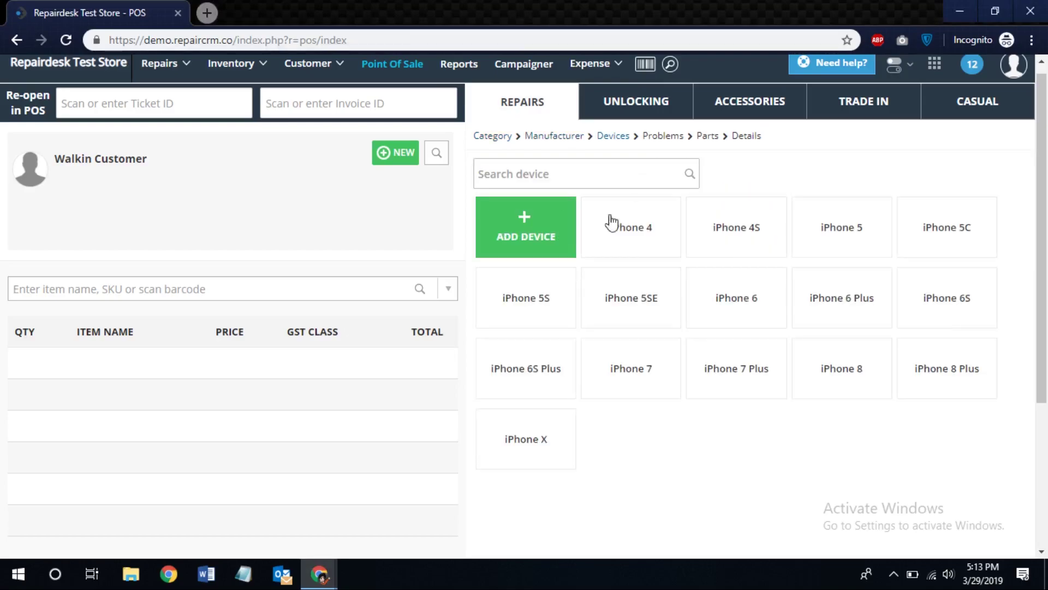
pyautogui.click(495, 453)
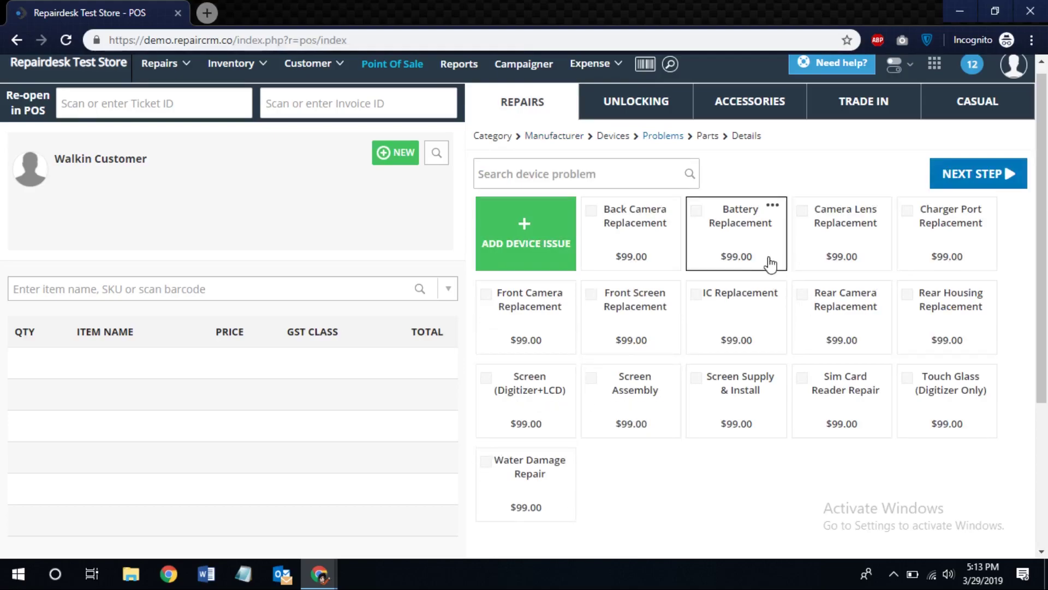
pyautogui.click(753, 262)
pyautogui.click(964, 172)
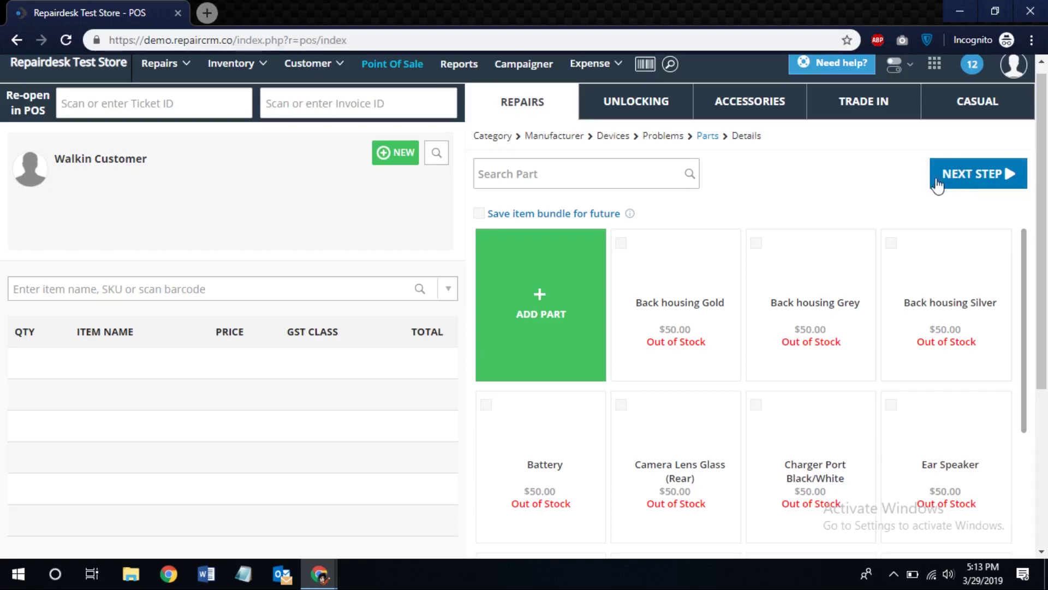
pyautogui.click(948, 180)
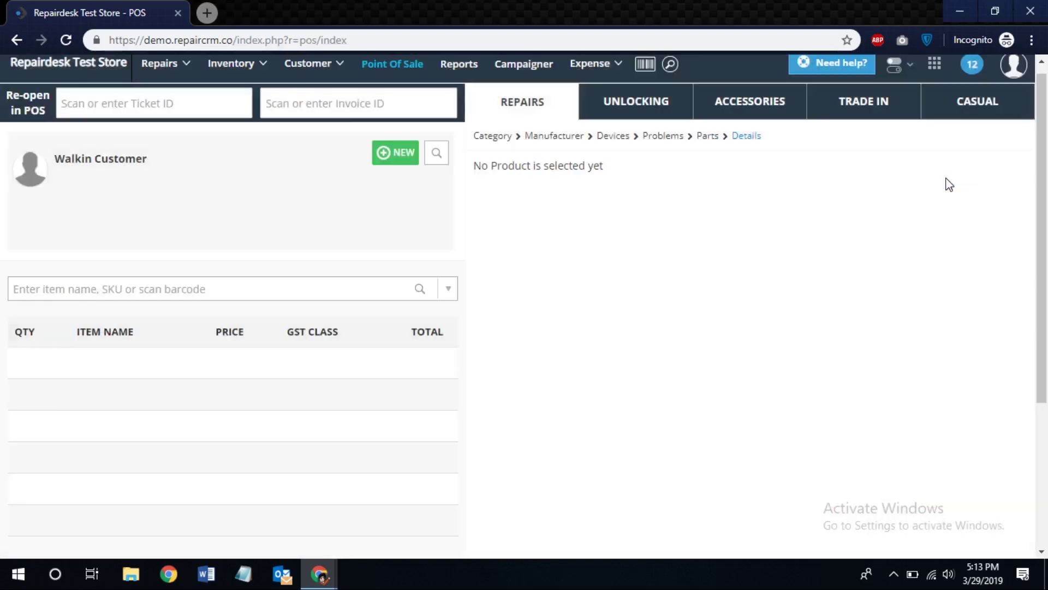
# - Return to the problem selection, choose Water Damage Repair, and continue to the repair details without selecting a part
pyautogui.click(710, 138)
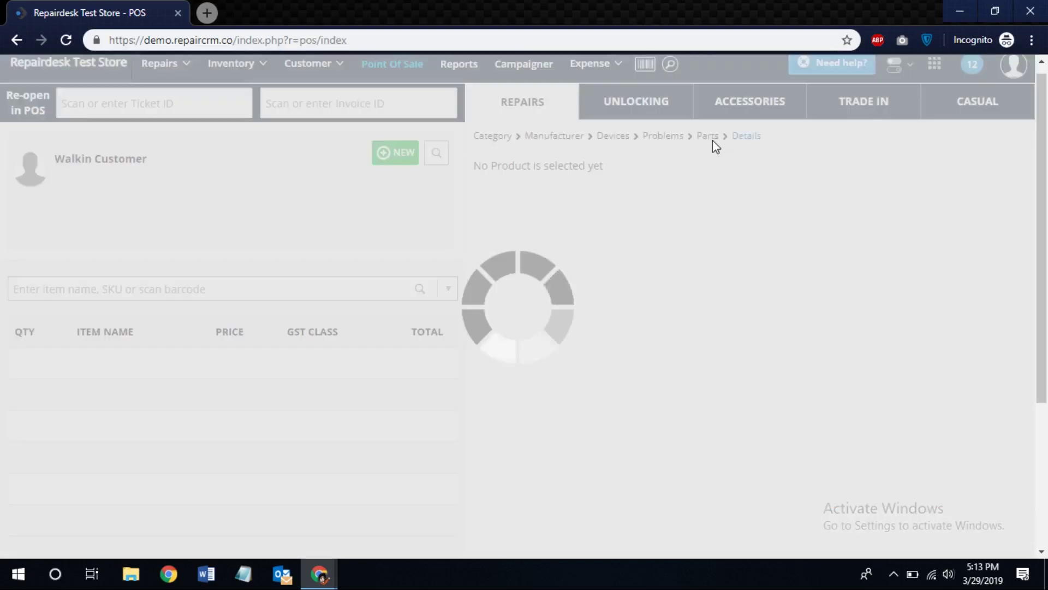
pyautogui.click(665, 139)
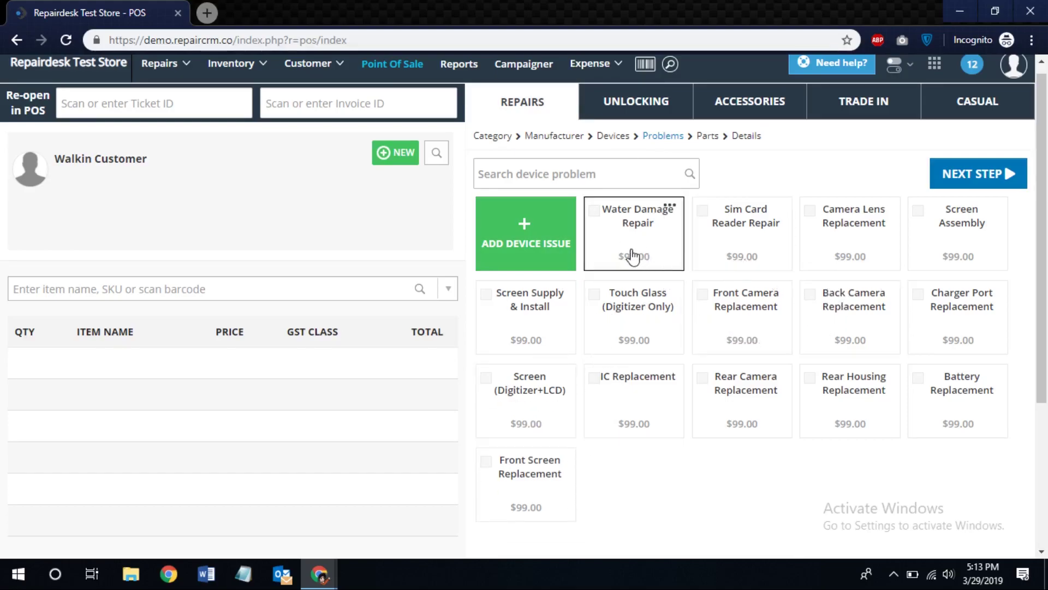
pyautogui.click(628, 255)
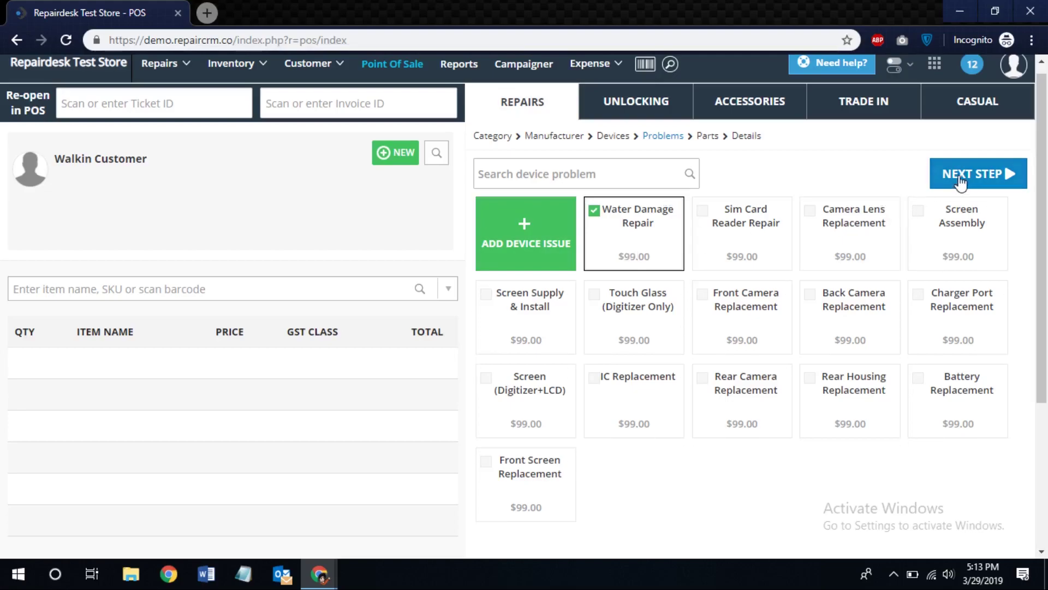
pyautogui.click(959, 176)
pyautogui.click(959, 175)
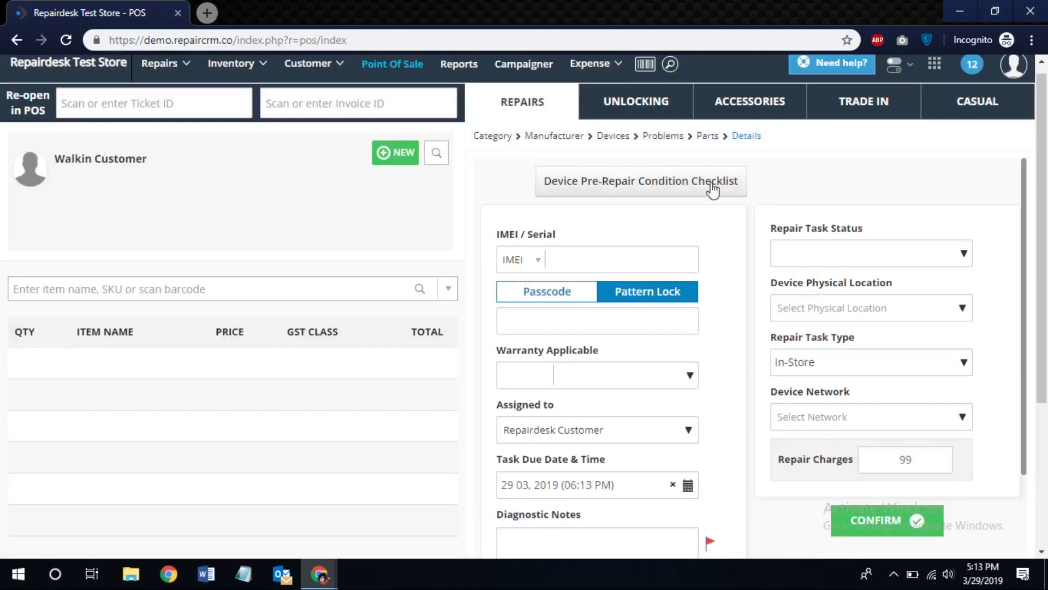
# - Enter the device's IMEI and save the Default pre-repair checklist with Power Button and Mute Switch failed and Proximity Sensor passed
pyautogui.click(592, 264)
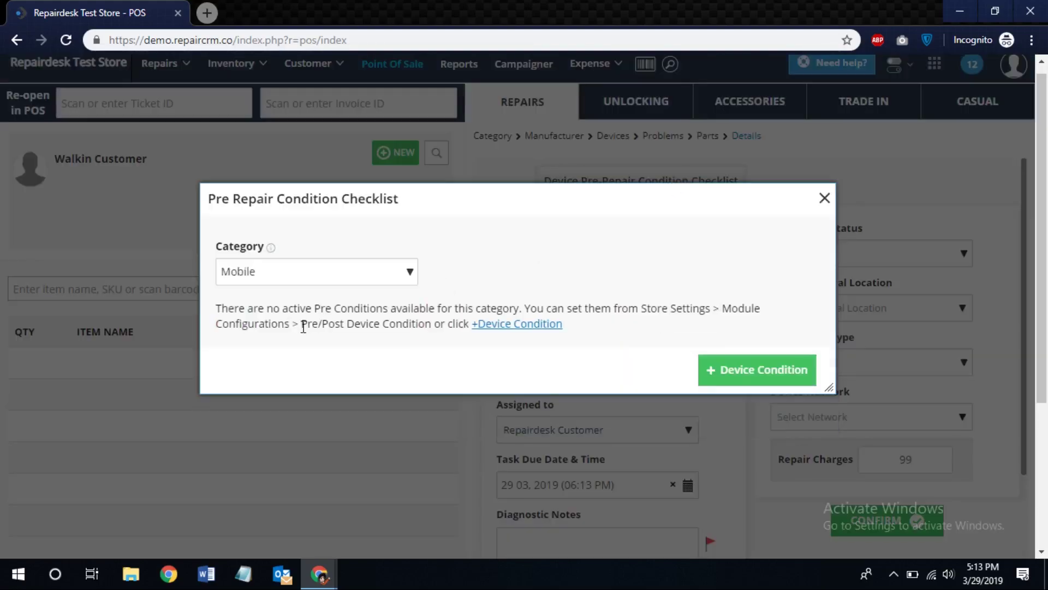
pyautogui.click(316, 281)
pyautogui.press('Escape')
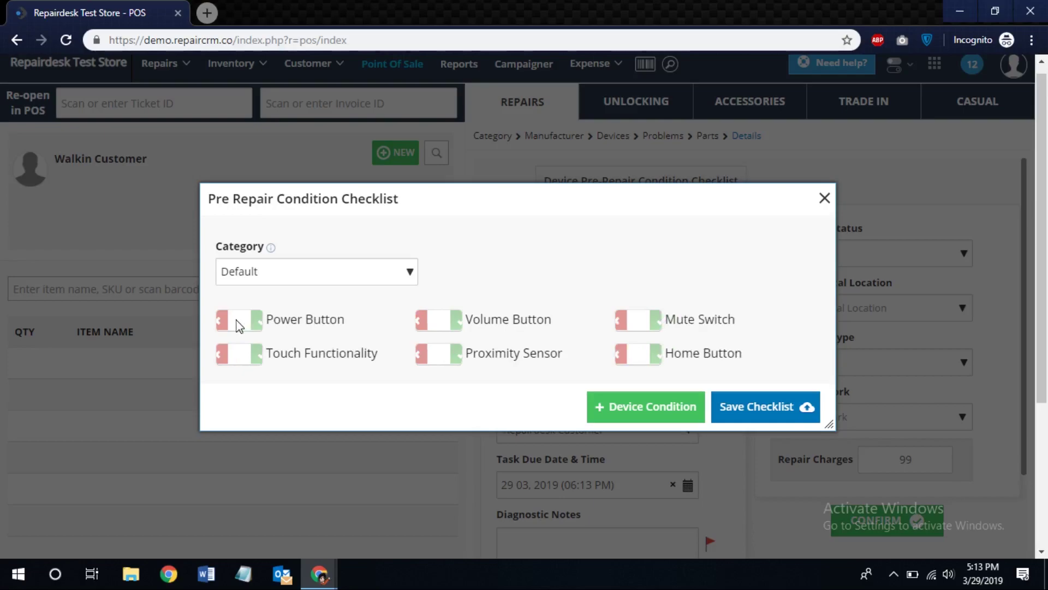
pyautogui.click(237, 324)
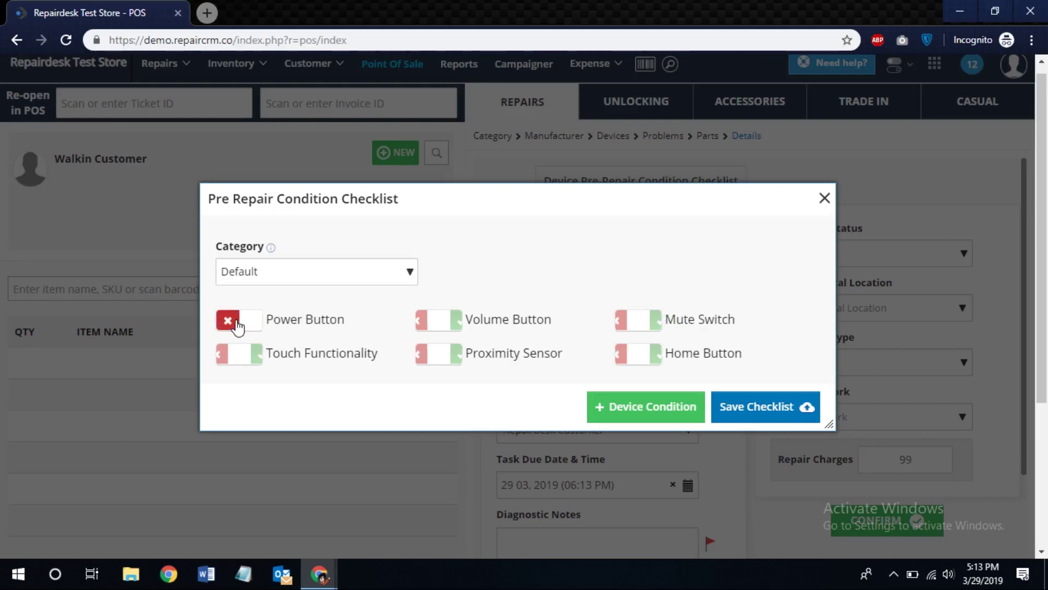
pyautogui.click(434, 353)
pyautogui.click(435, 354)
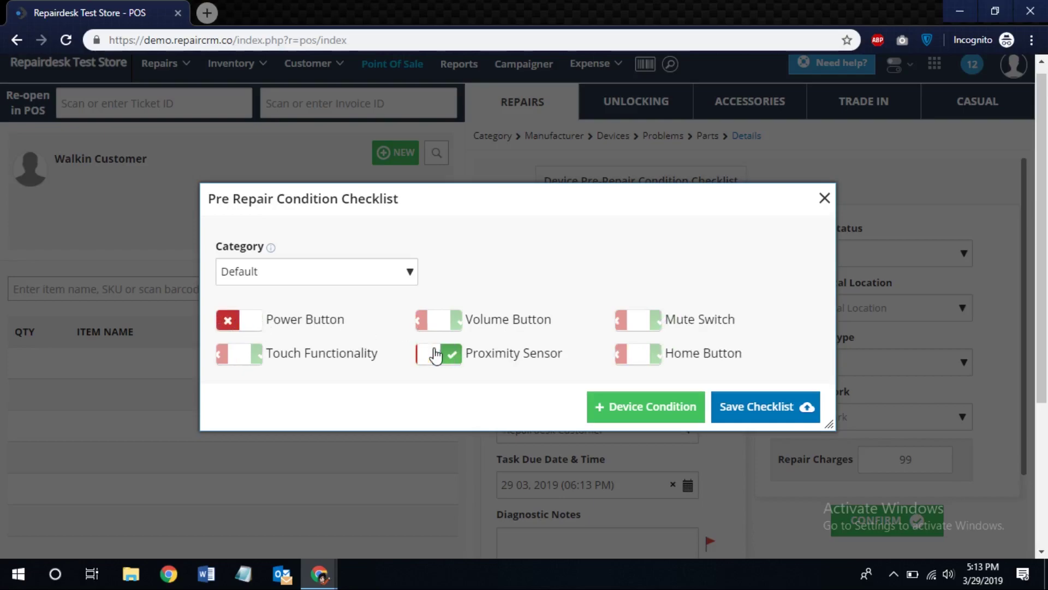
pyautogui.click(643, 323)
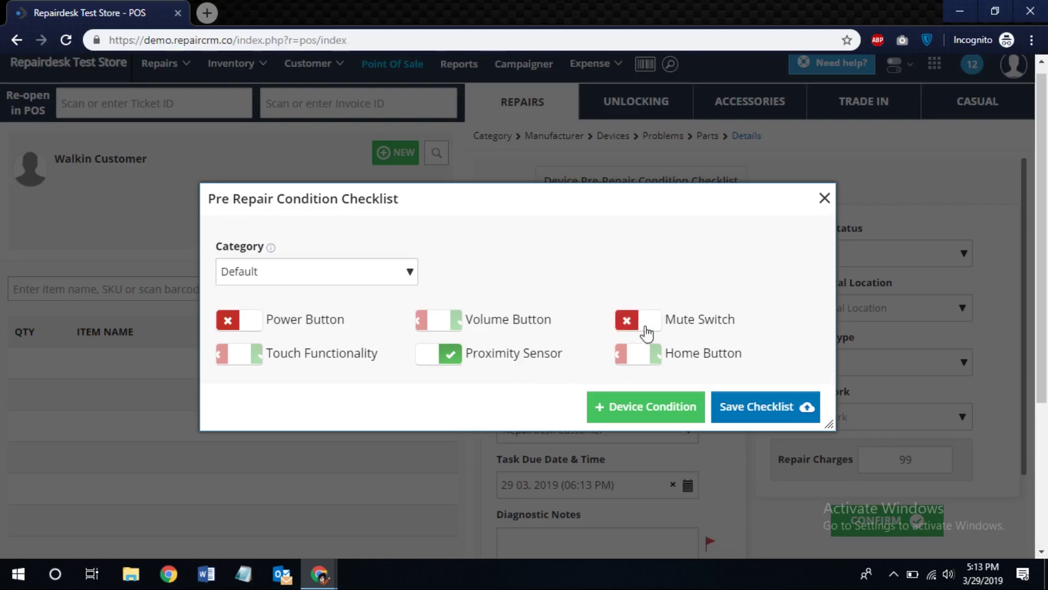
pyautogui.click(744, 407)
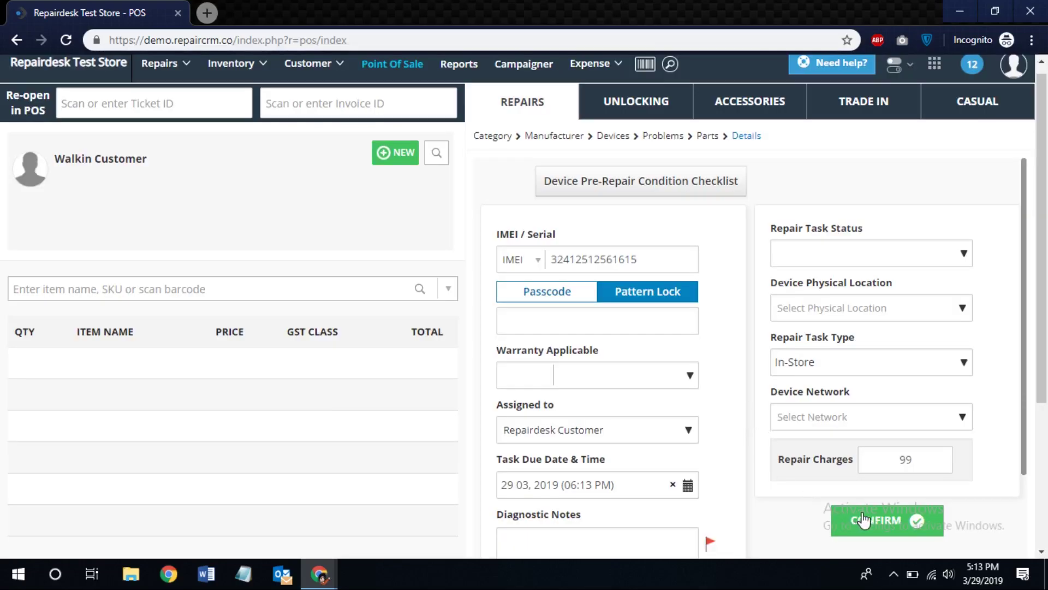
# - Confirm the repair details to add the repair to the cart, and check the order summary on the customer display
pyautogui.click(863, 518)
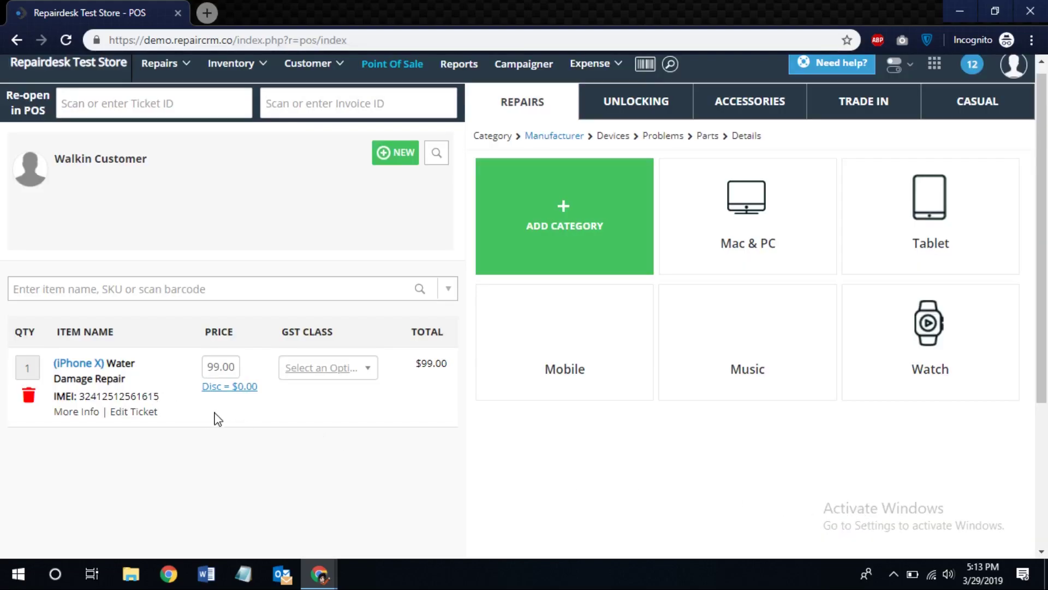
pyautogui.hotkey('alt', 'Tab')
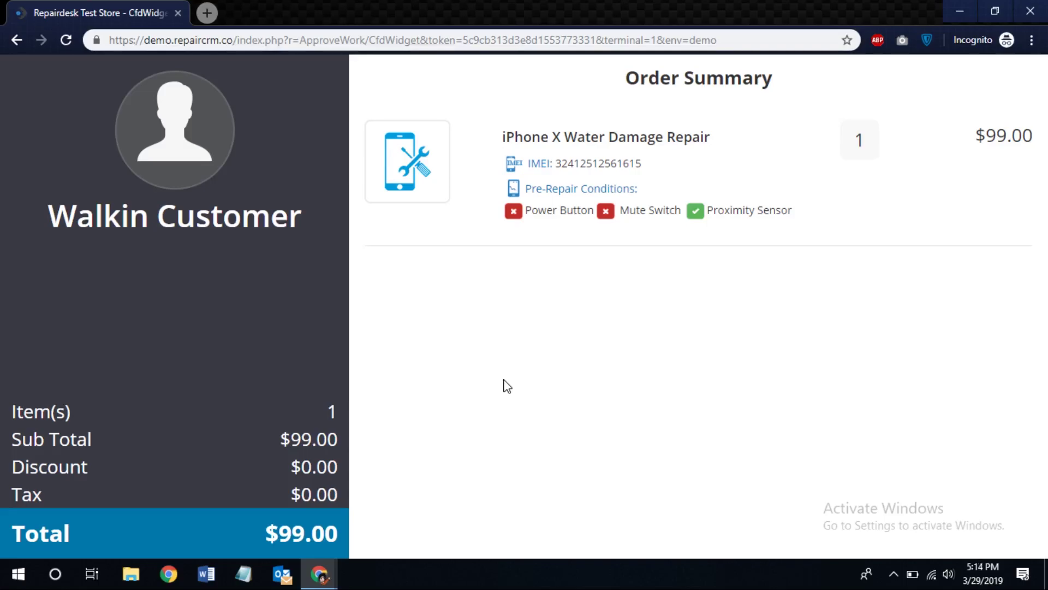
pyautogui.hotkey('alt', 'Tab')
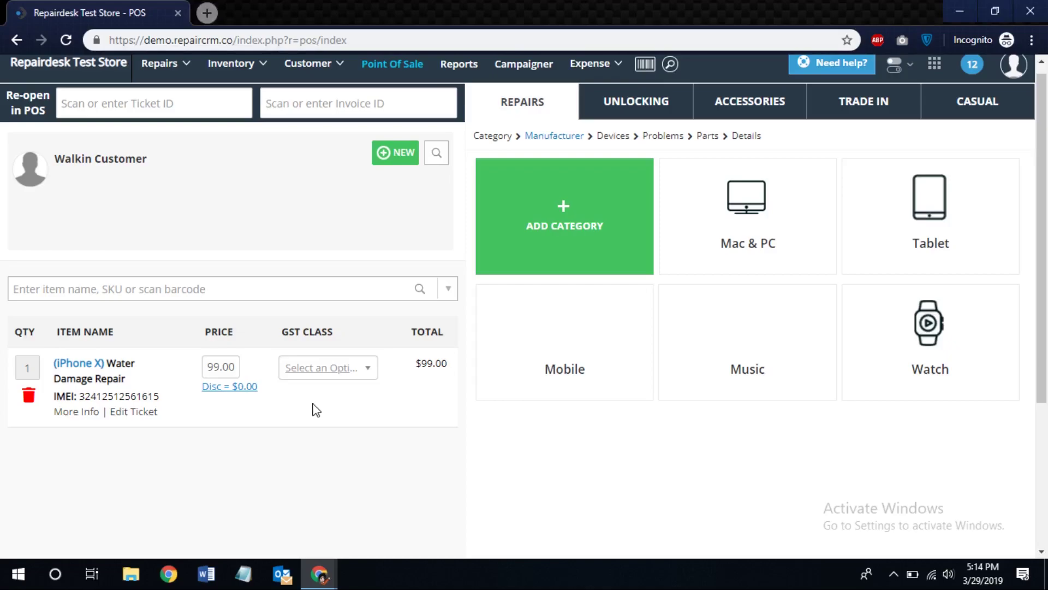
# - Set the price of the iPhone X Water Damage Repair to 150 and check the change on the customer display
pyautogui.scroll(-3, 315, 415)
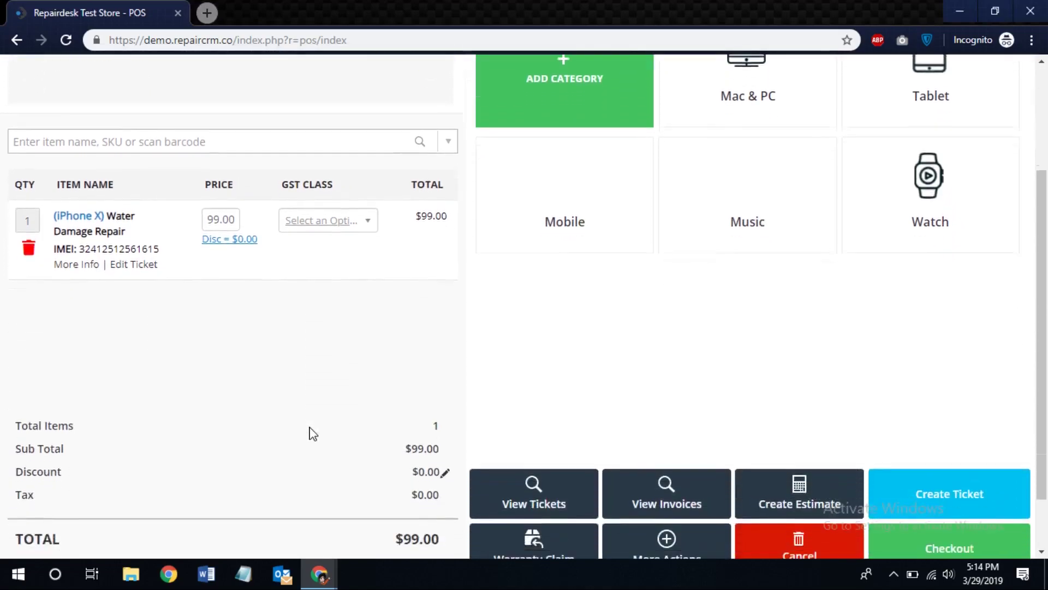
pyautogui.scroll(3, 313, 433)
pyautogui.doubleClick(216, 376)
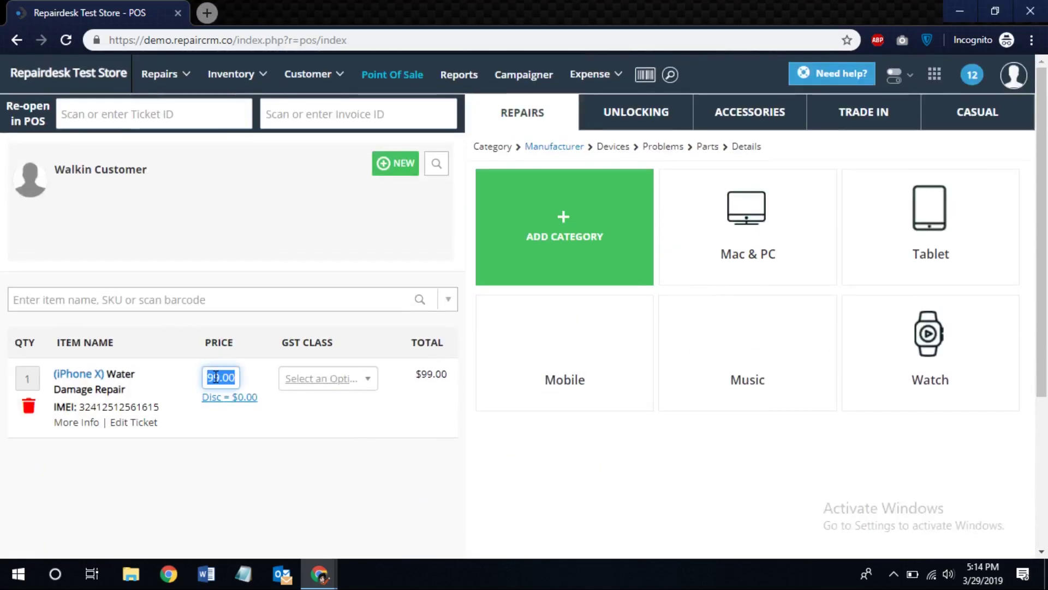
pyautogui.write('150')
pyautogui.press('Return')
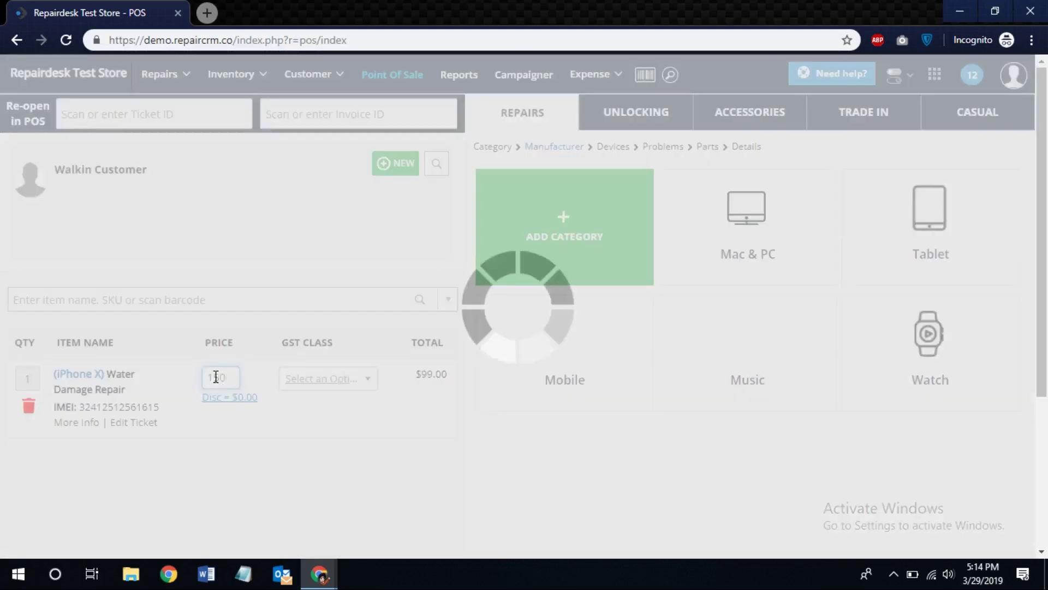
pyautogui.hotkey('alt', 'Tab')
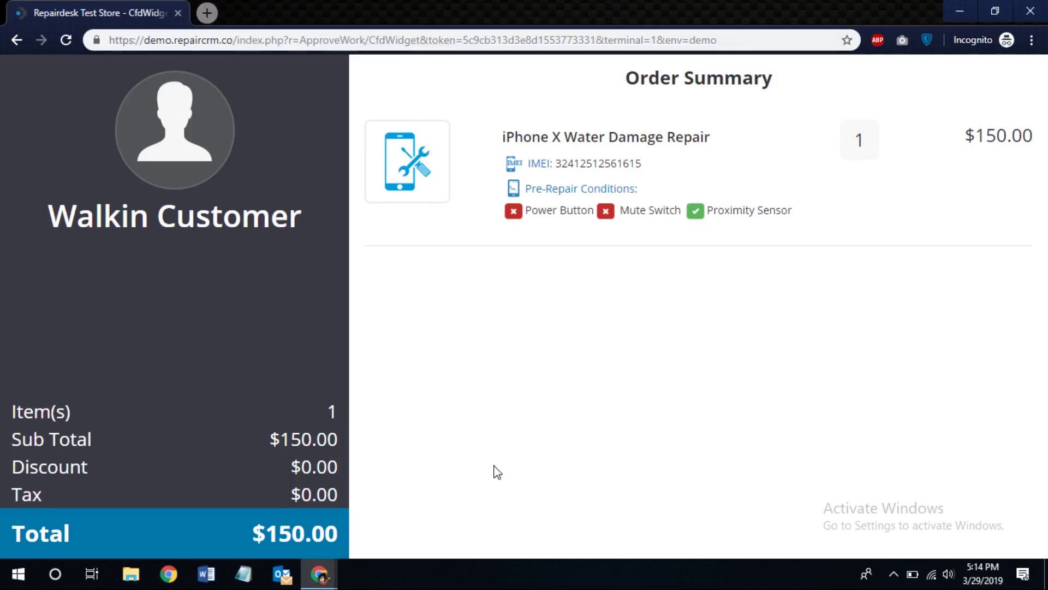
pyautogui.hotkey('alt', 'Tab')
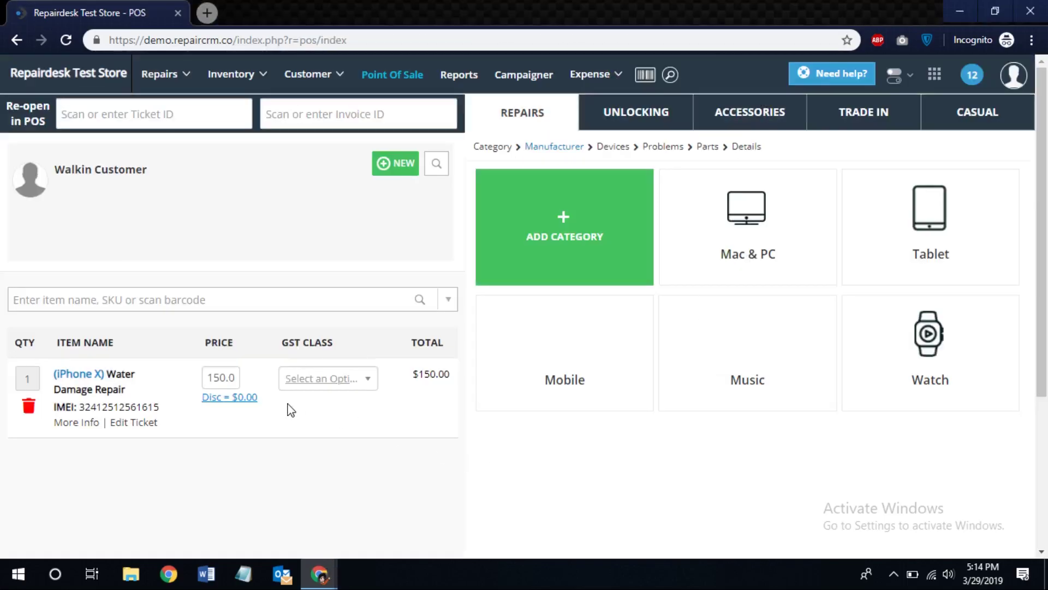
# - Apply a fixed $20 line item discount to the repair and check it on the customer display
pyautogui.click(243, 398)
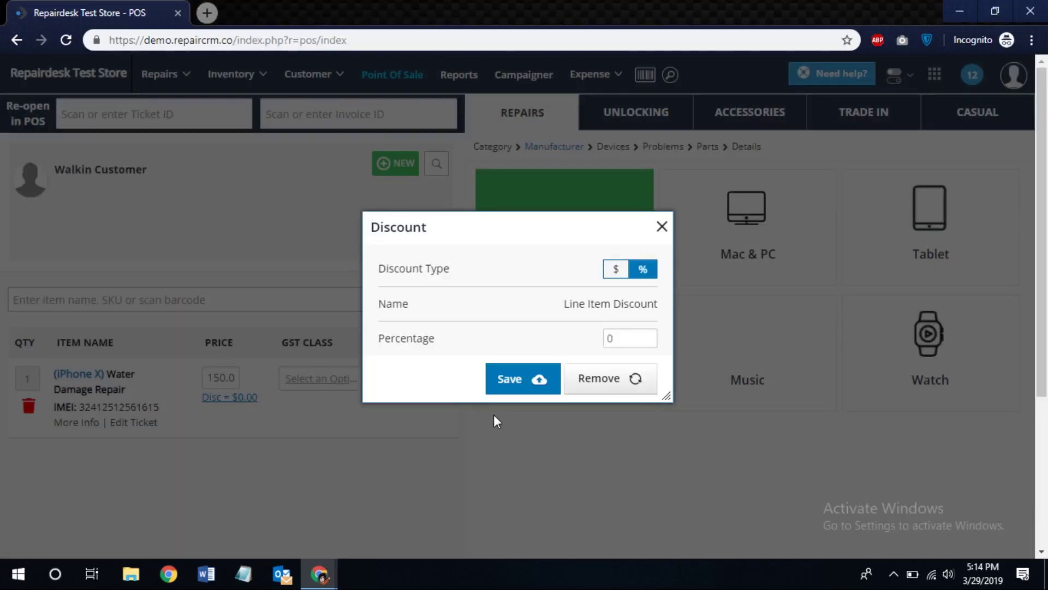
pyautogui.click(616, 267)
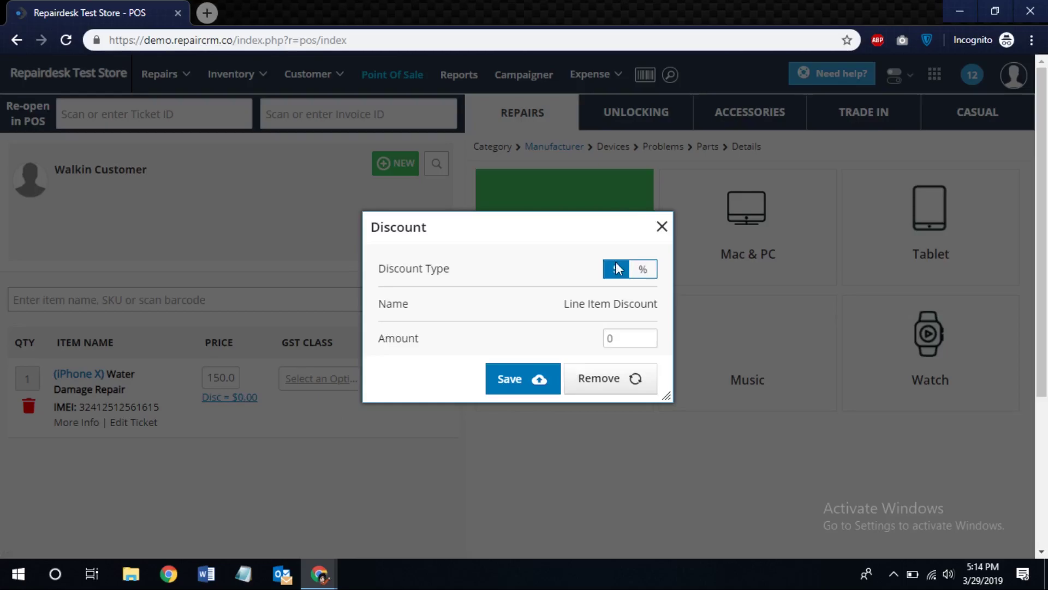
pyautogui.click(628, 338)
pyautogui.write('20')
pyautogui.press('Return')
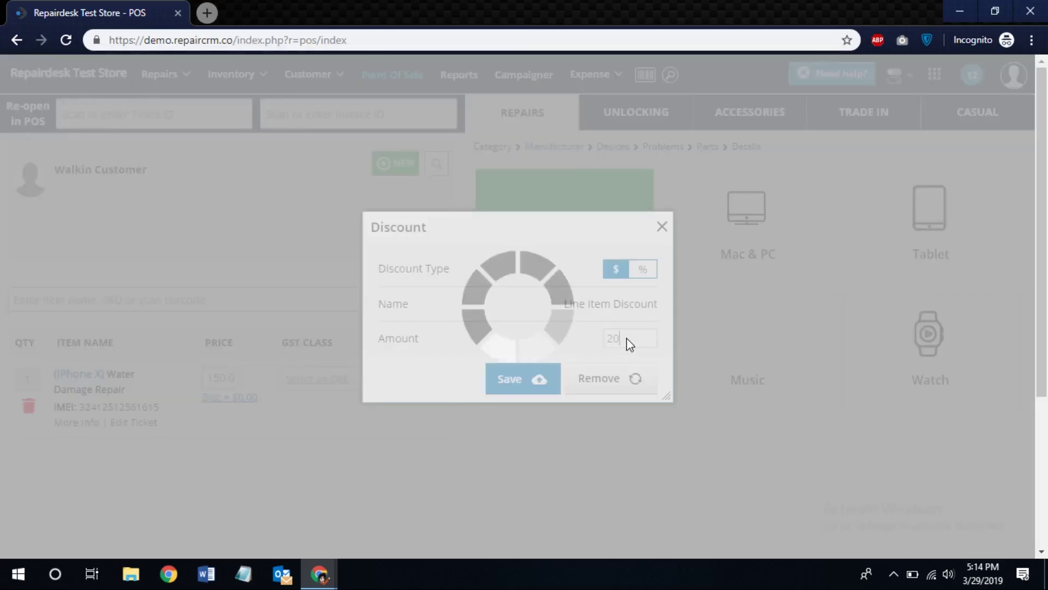
pyautogui.hotkey('alt', 'Tab')
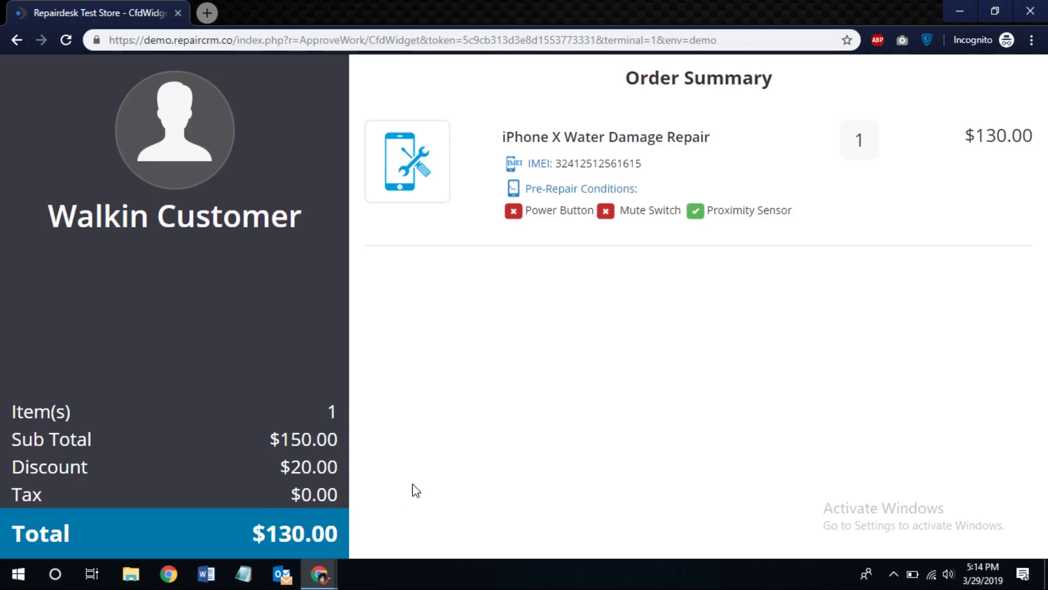
pyautogui.hotkey('alt', 'Tab')
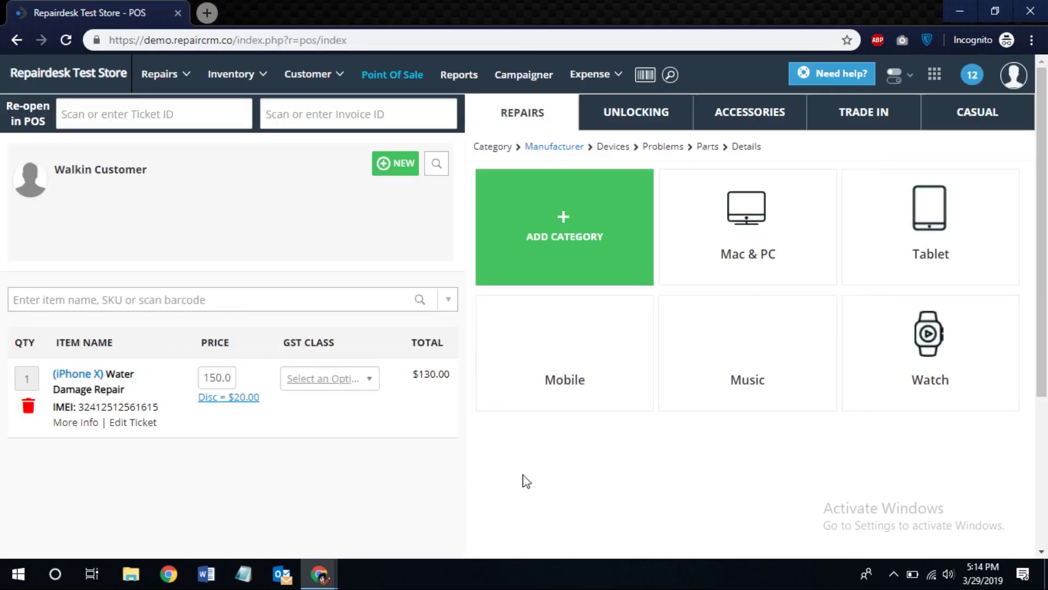
# - Create a ticket for the repair and switch to the customer display window for the customer's approval
pyautogui.scroll(-1, 568, 490)
pyautogui.scroll(-4, 567, 490)
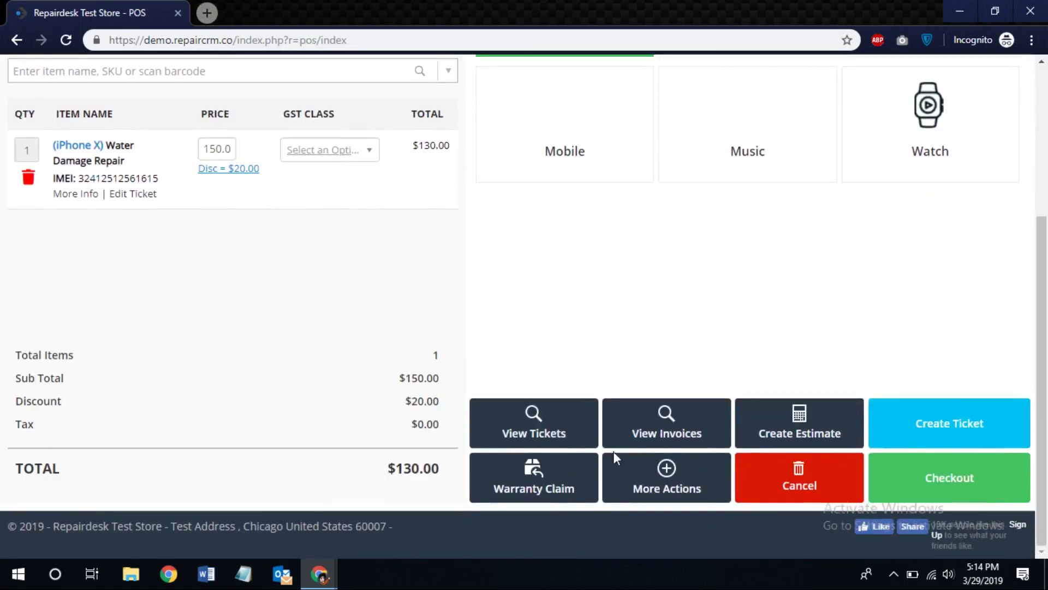
pyautogui.click(947, 424)
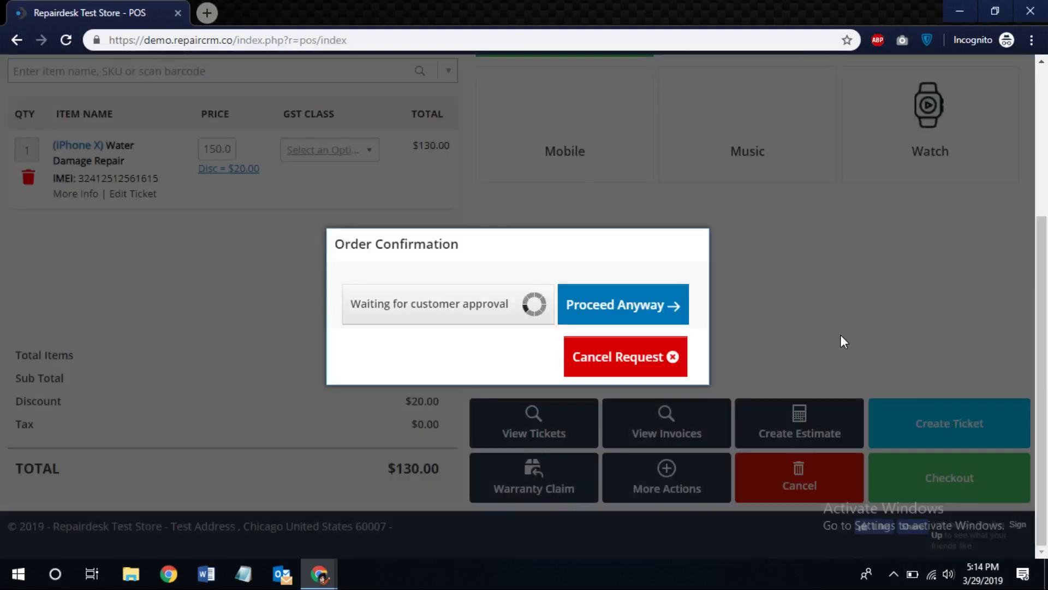
pyautogui.hotkey('alt', 'Tab')
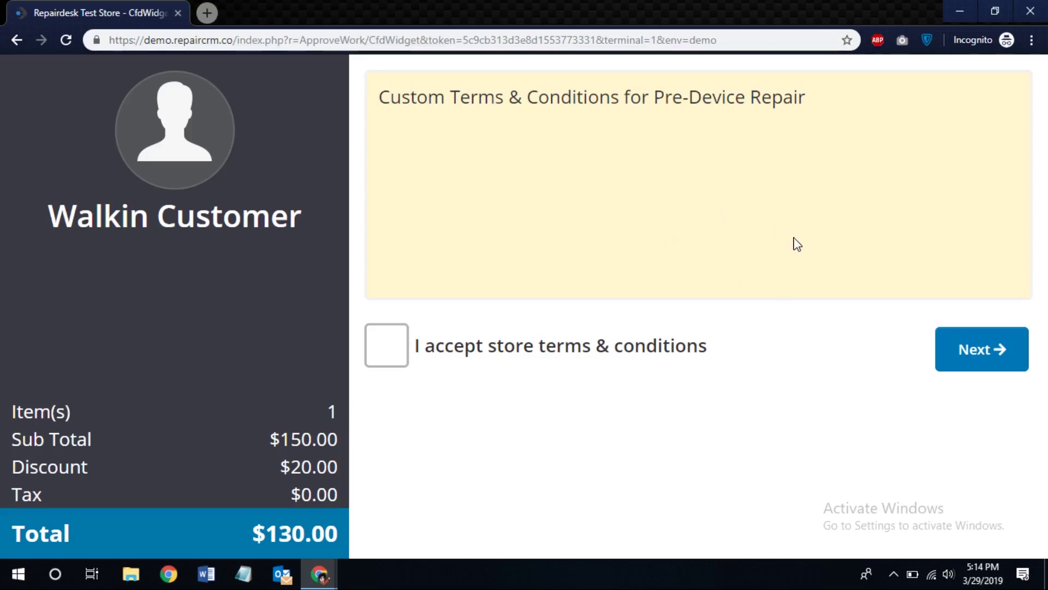
# - Accept the store terms and conditions and apply a handwritten signature on the customer display, closing the ticket options in the Point Of Sale
pyautogui.click(386, 355)
pyautogui.click(1000, 354)
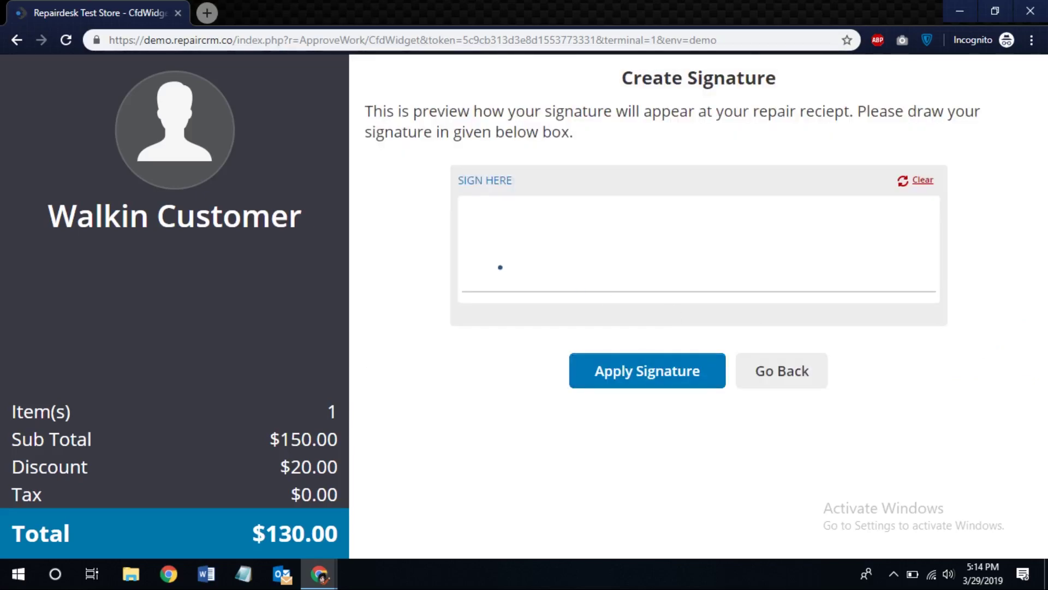
pyautogui.moveTo(497, 271)
pyautogui.mouseDown()
pyautogui.moveTo(542, 290)
pyautogui.moveTo(632, 257)
pyautogui.moveTo(720, 251)
pyautogui.mouseUp()
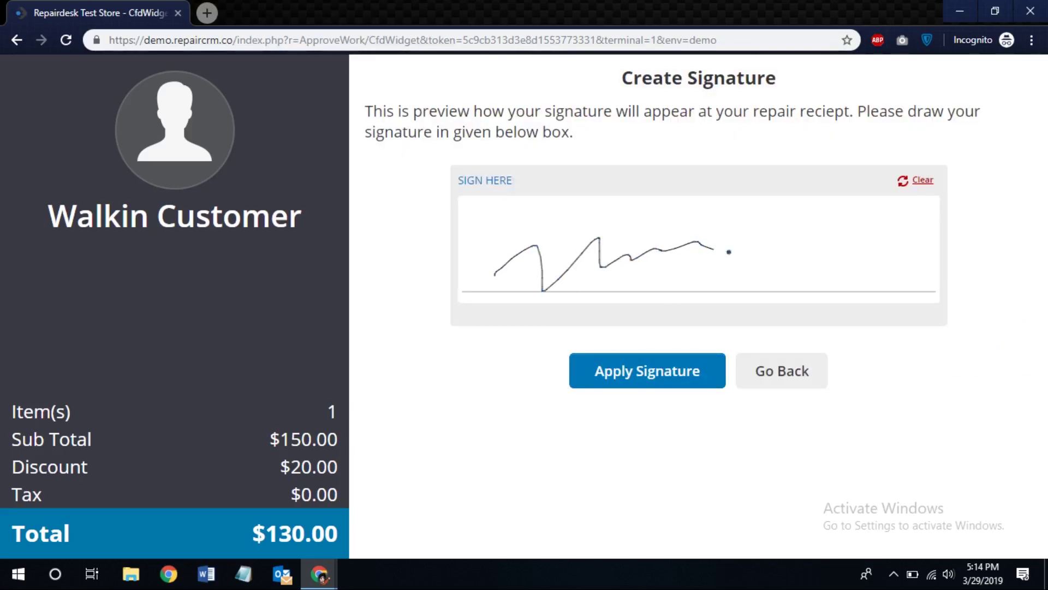
pyautogui.click(644, 369)
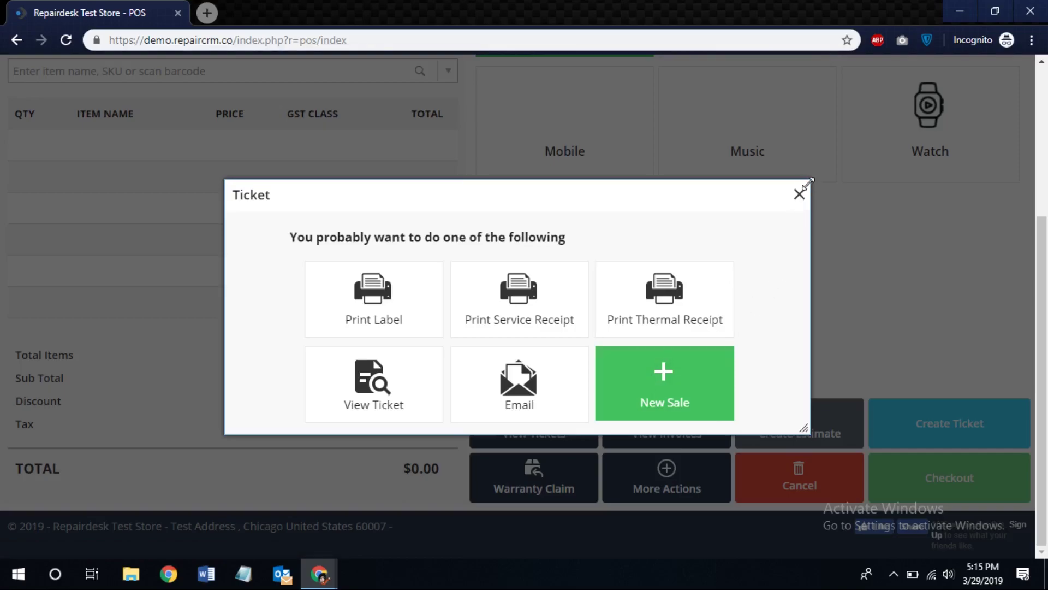
pyautogui.click(800, 195)
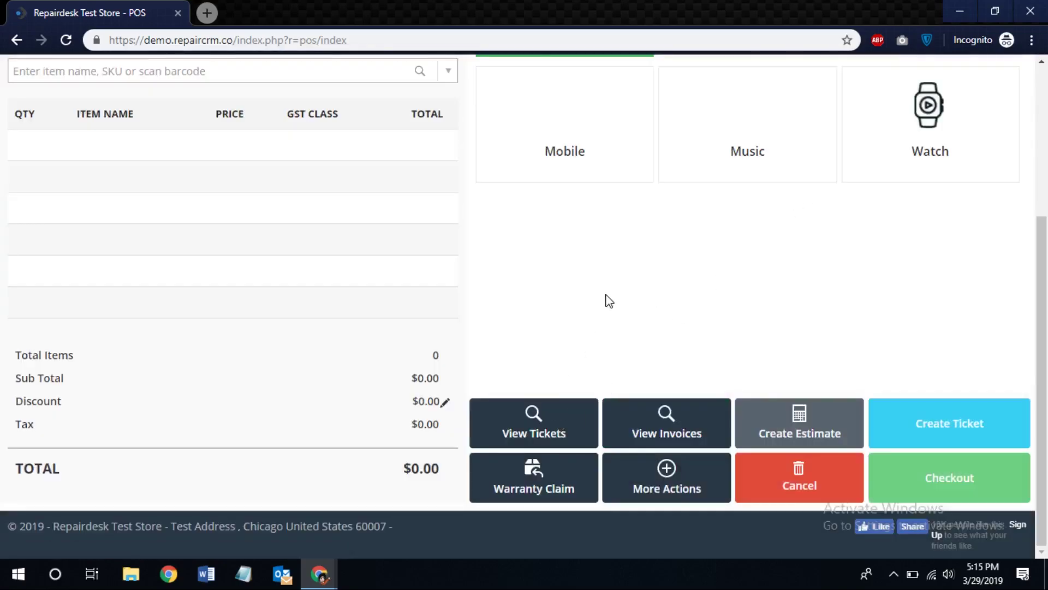
# - Reopen the iPhone X Water Damage Repair ticket from the ticket history and check its order summary on the customer display
pyautogui.scroll(3, 609, 301)
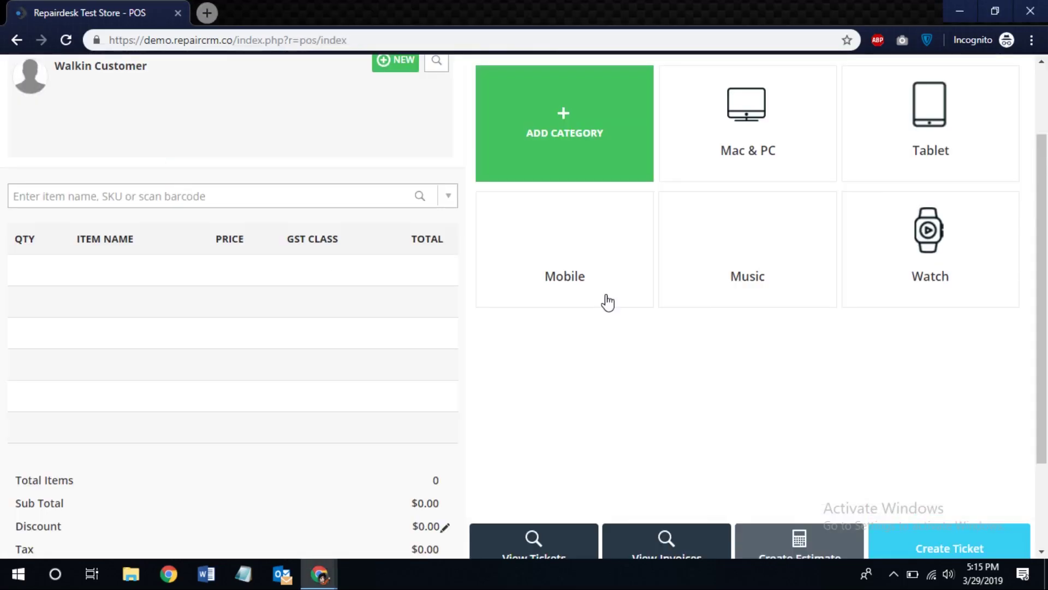
pyautogui.scroll(-3, 604, 300)
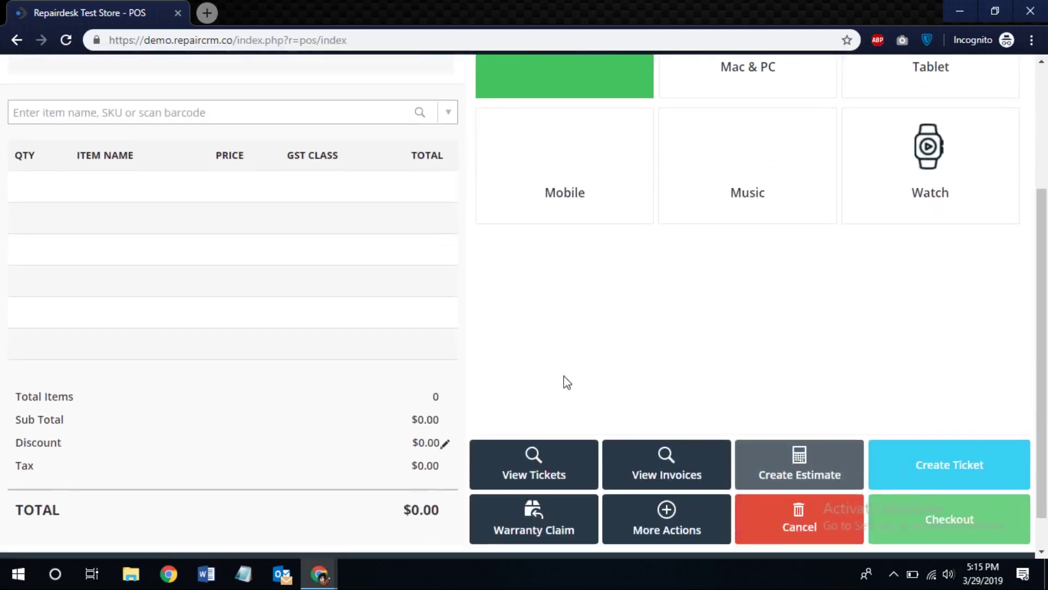
pyautogui.click(527, 455)
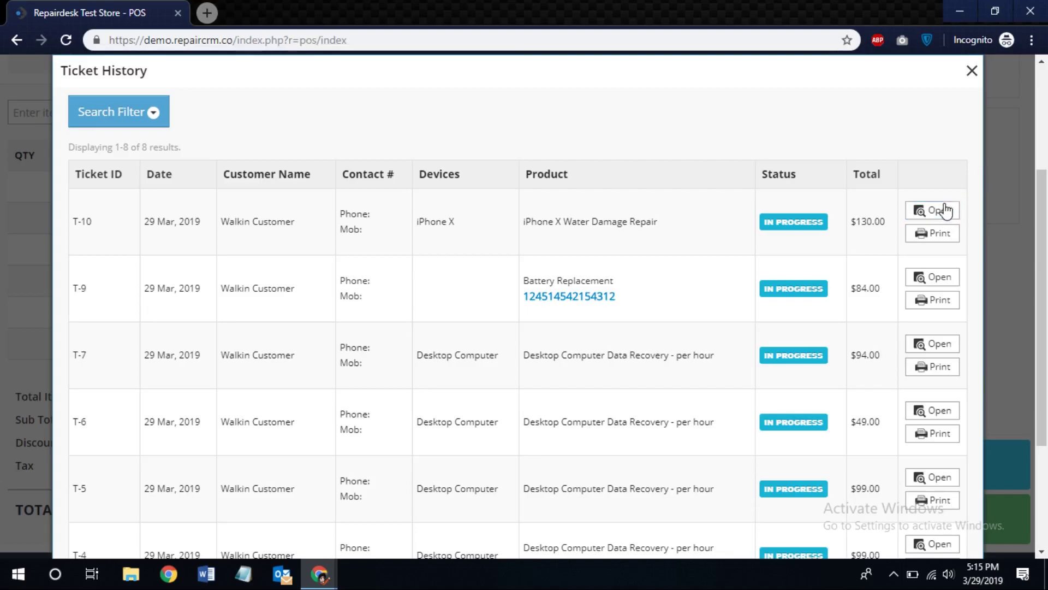
pyautogui.click(943, 214)
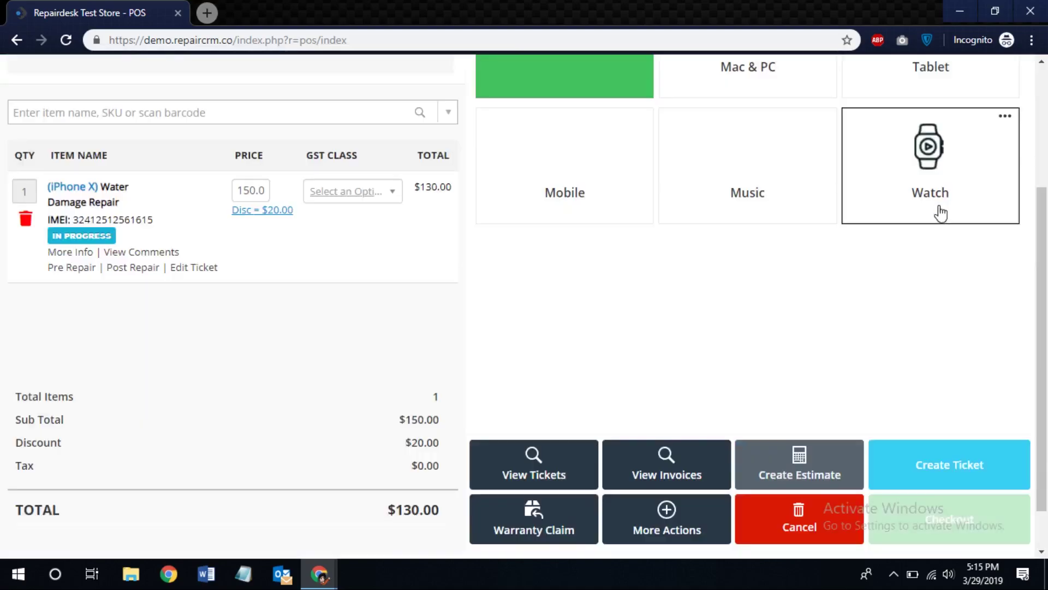
pyautogui.hotkey('alt', 'Tab')
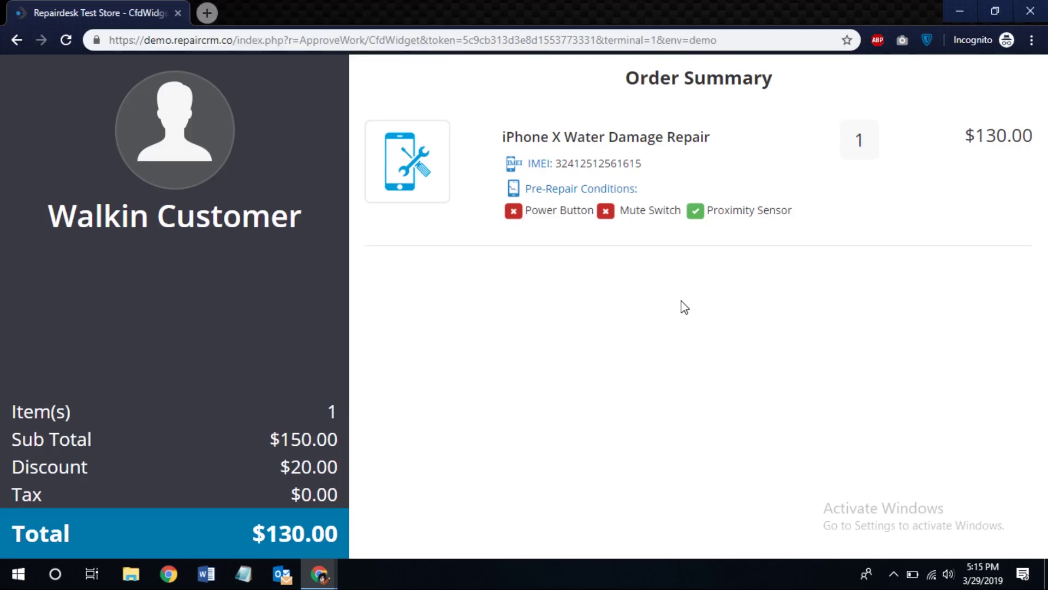
# - Switch to the Point Of Sale window and set the iPhone X Water Damage Repair's line item discount to $0
pyautogui.hotkey('alt', 'Tab')
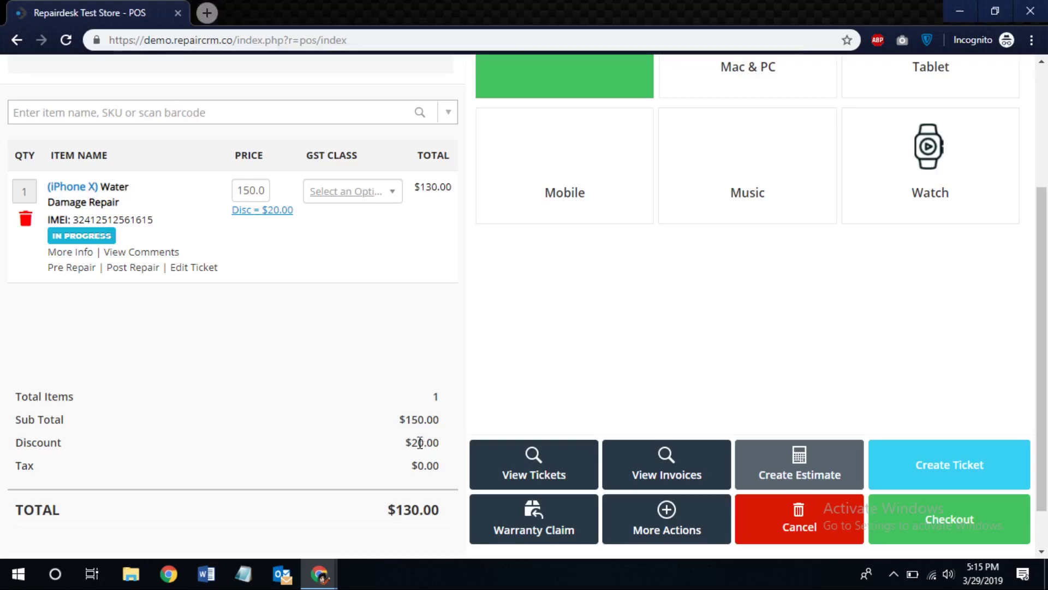
pyautogui.click(273, 211)
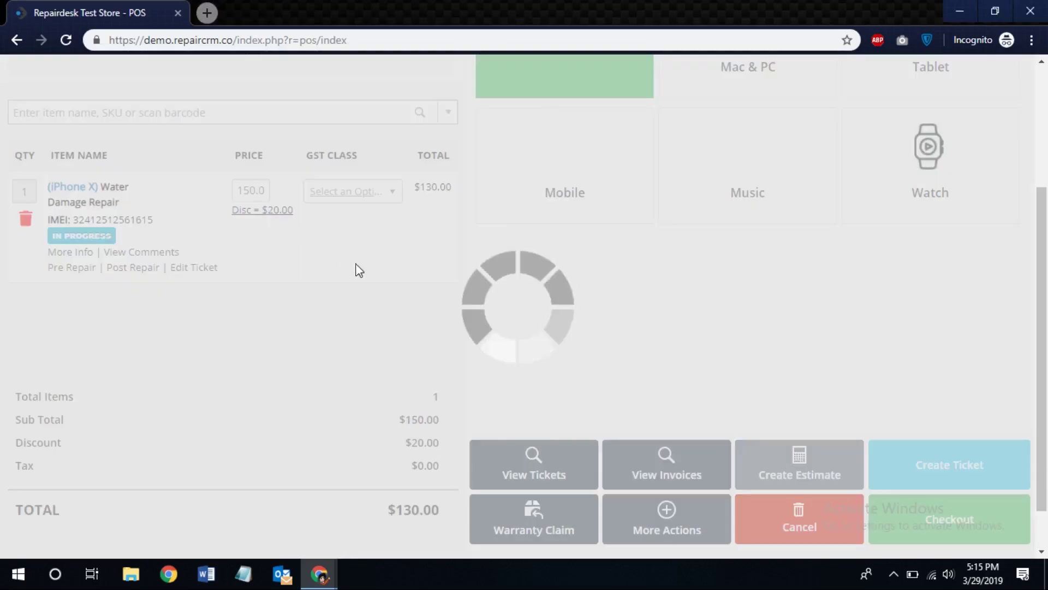
pyautogui.doubleClick(617, 336)
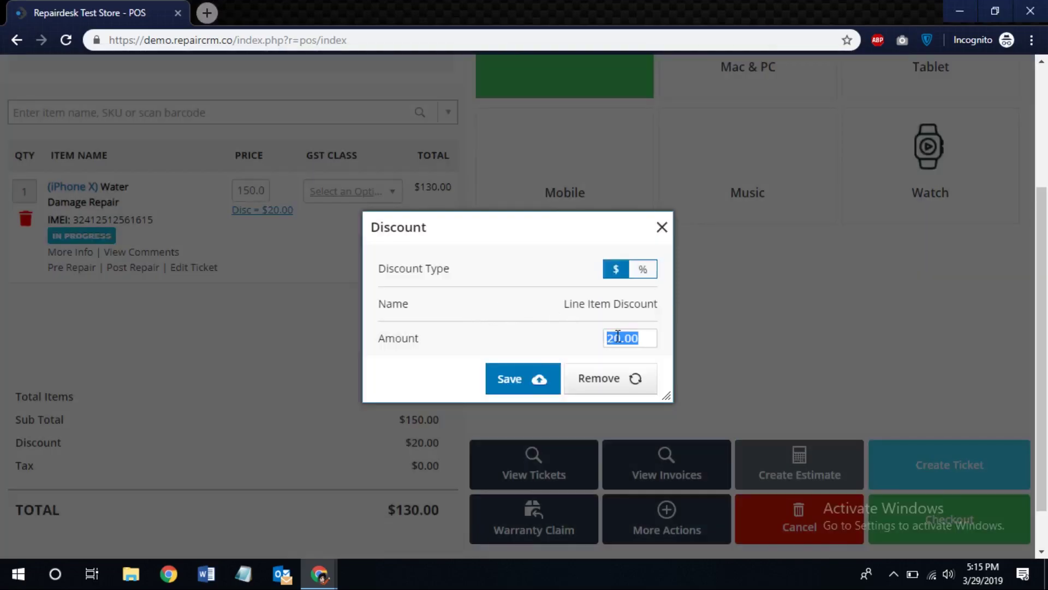
pyautogui.write('0')
pyautogui.click(530, 382)
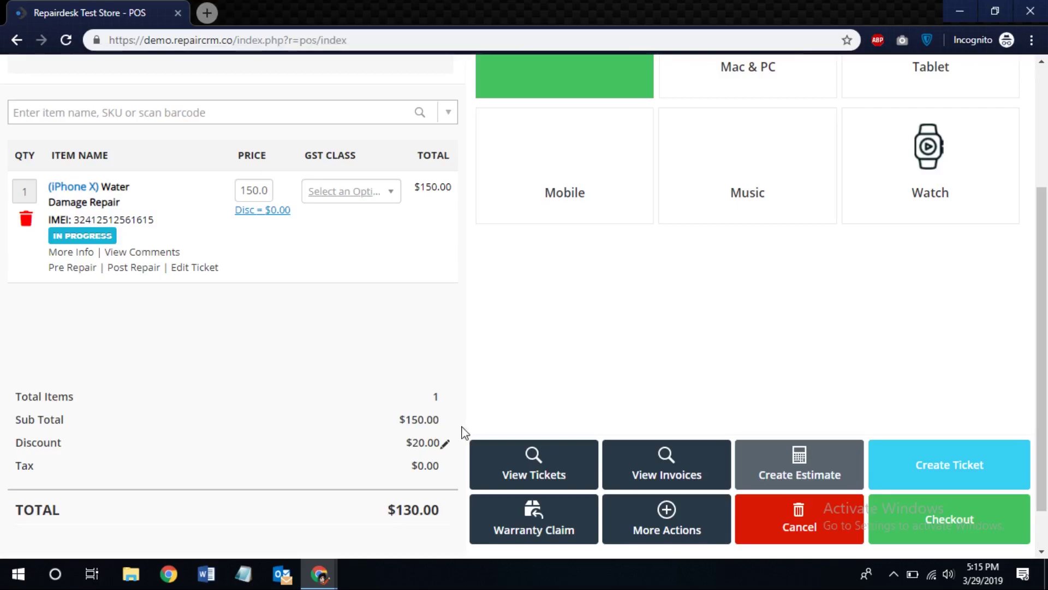
# - Set the order's overall discount to $0 and check the updated totals on the customer display
pyautogui.click(445, 442)
pyautogui.doubleClick(385, 446)
pyautogui.write('0')
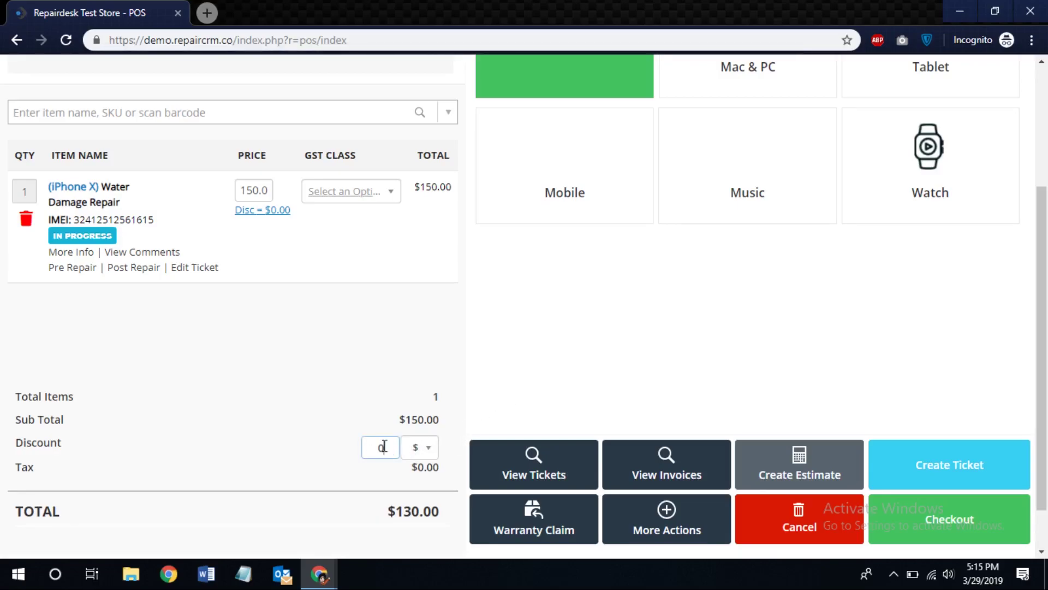
pyautogui.press('Return')
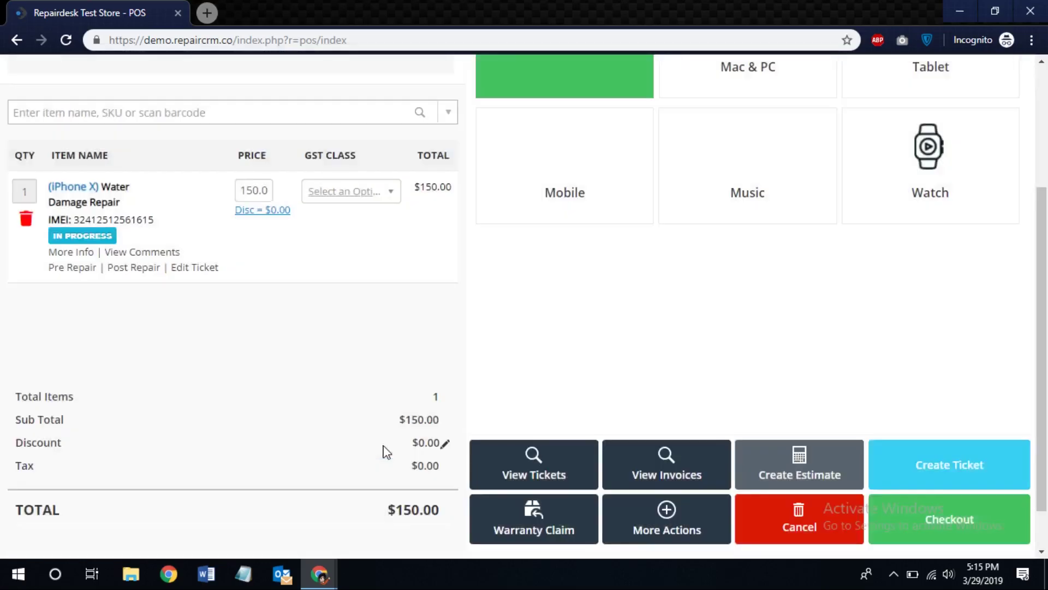
pyautogui.hotkey('alt', 'Tab')
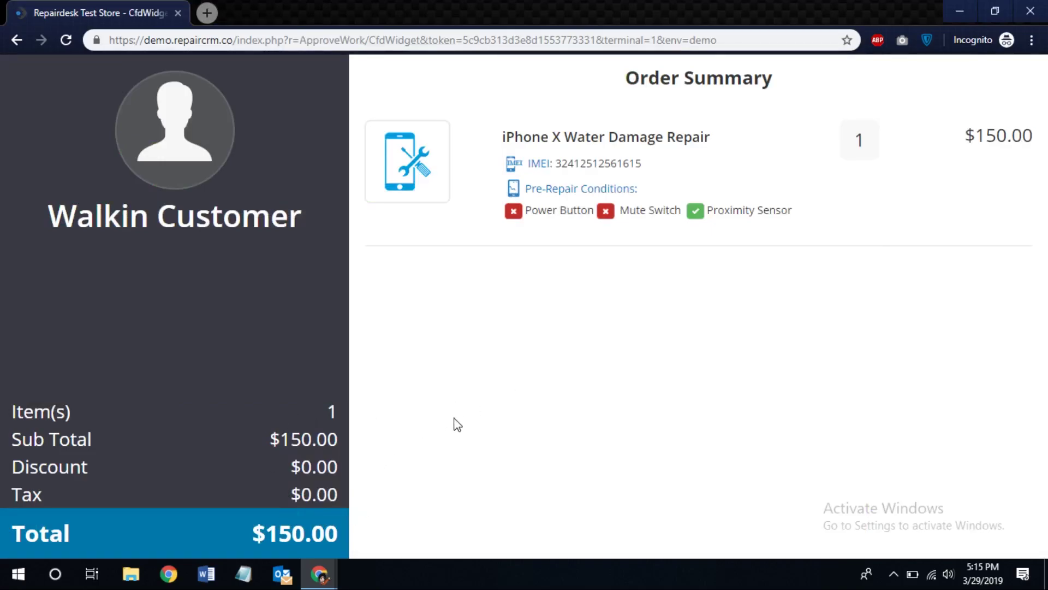
# - Mark Power Button and Volume Button as working in the repair's pre-repair checklist, save it and check the customer display
pyautogui.hotkey('alt', 'Tab')
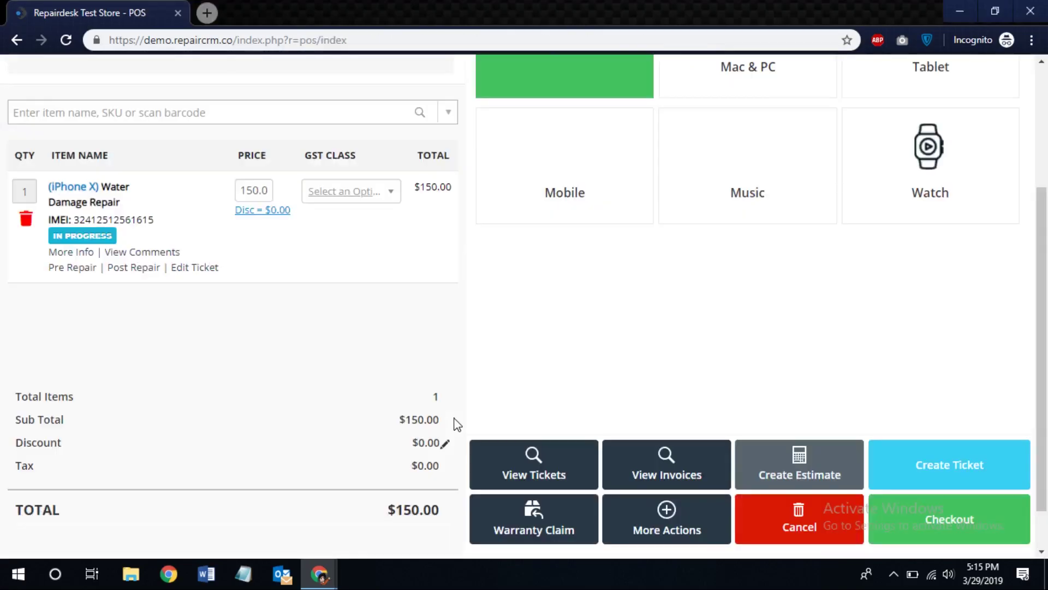
pyautogui.click(81, 273)
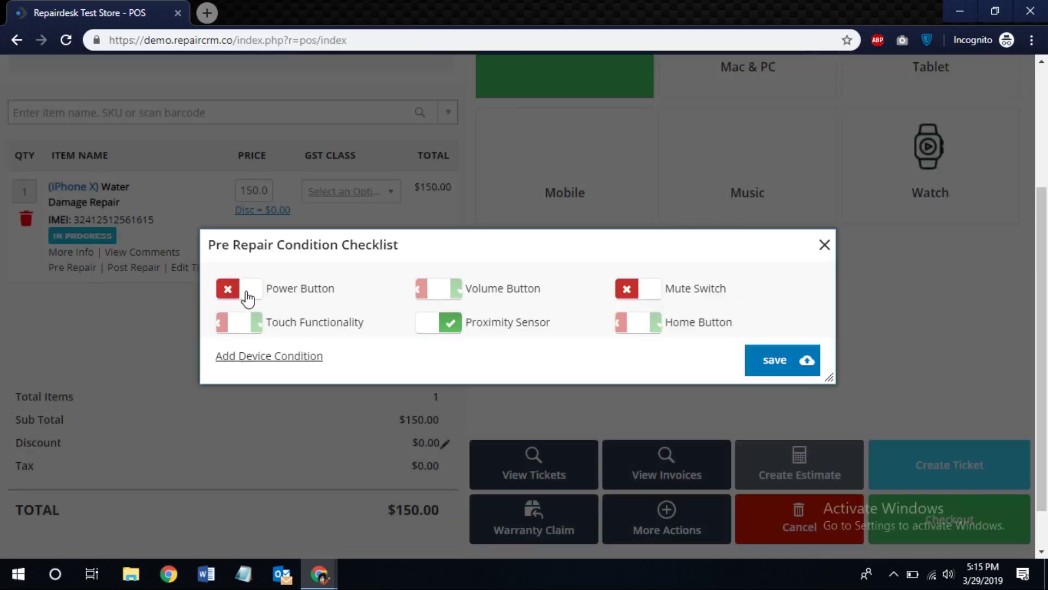
pyautogui.click(245, 295)
pyautogui.click(443, 292)
pyautogui.click(443, 293)
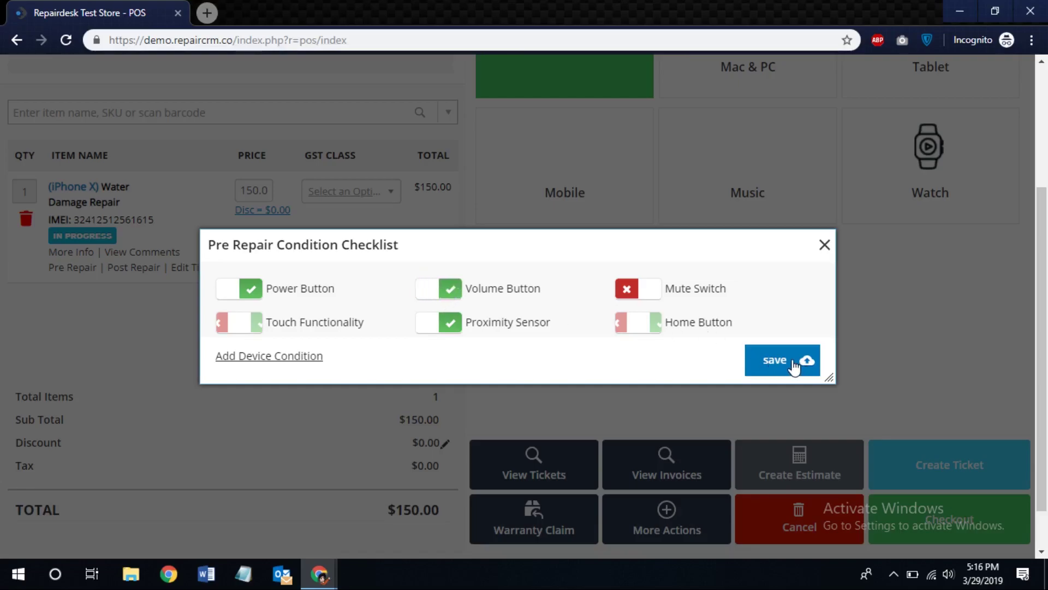
pyautogui.click(794, 366)
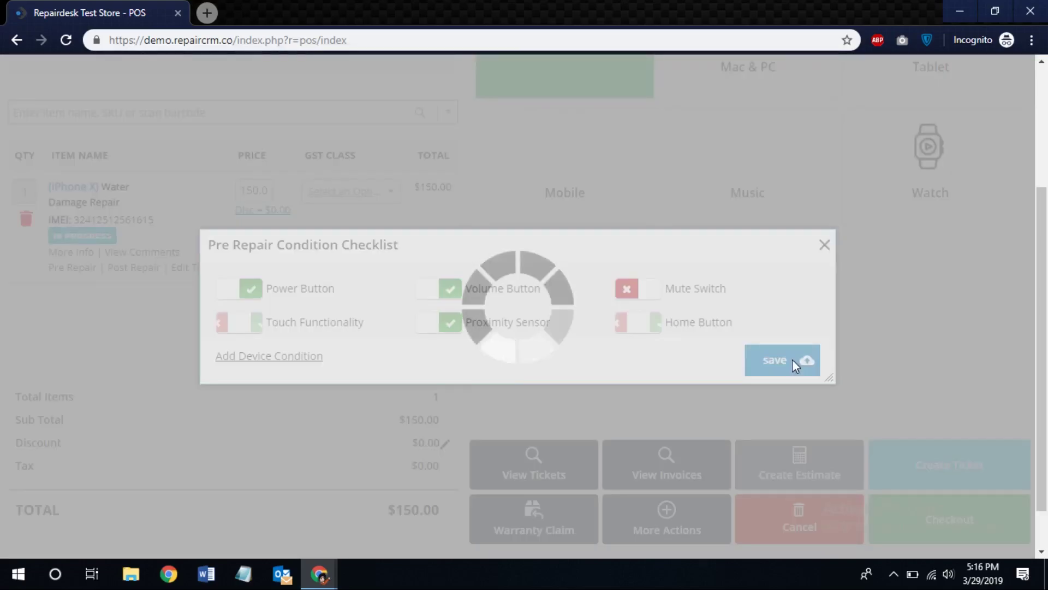
pyautogui.hotkey('alt', 'Tab')
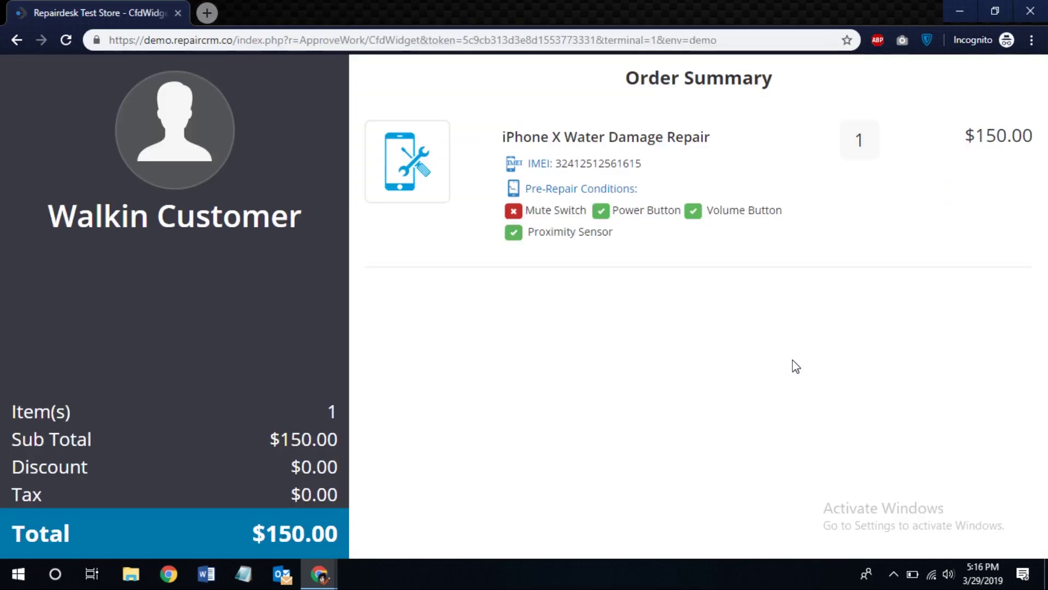
# - Edit the repair ticket in the Point Of Sale to mark Battery and Sim Card as supplied, and save the changes
pyautogui.hotkey('alt', 'Tab')
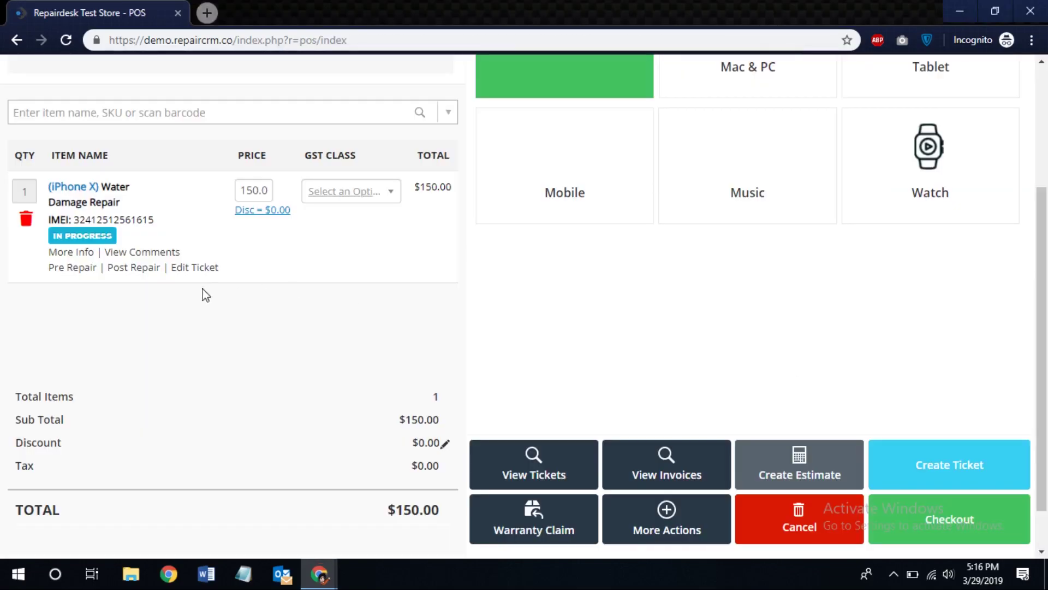
pyautogui.click(194, 268)
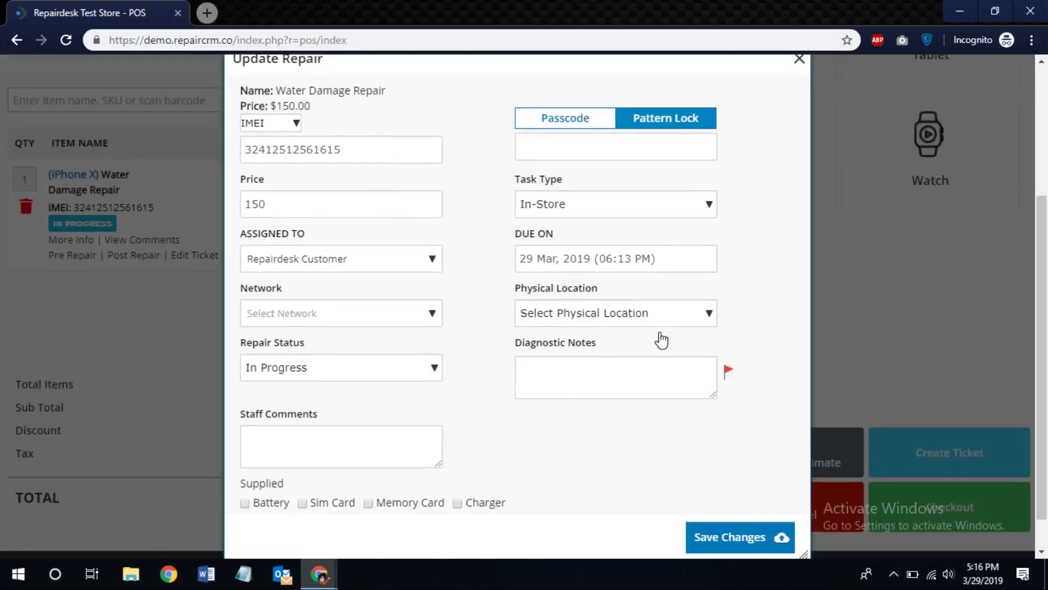
pyautogui.scroll(-1, 662, 339)
pyautogui.click(245, 474)
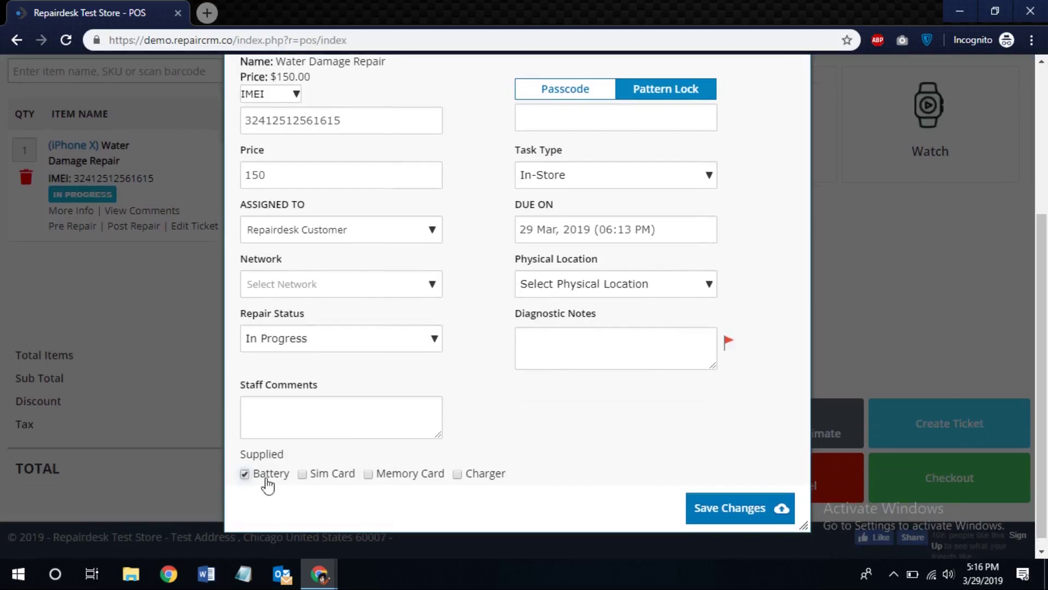
pyautogui.click(301, 474)
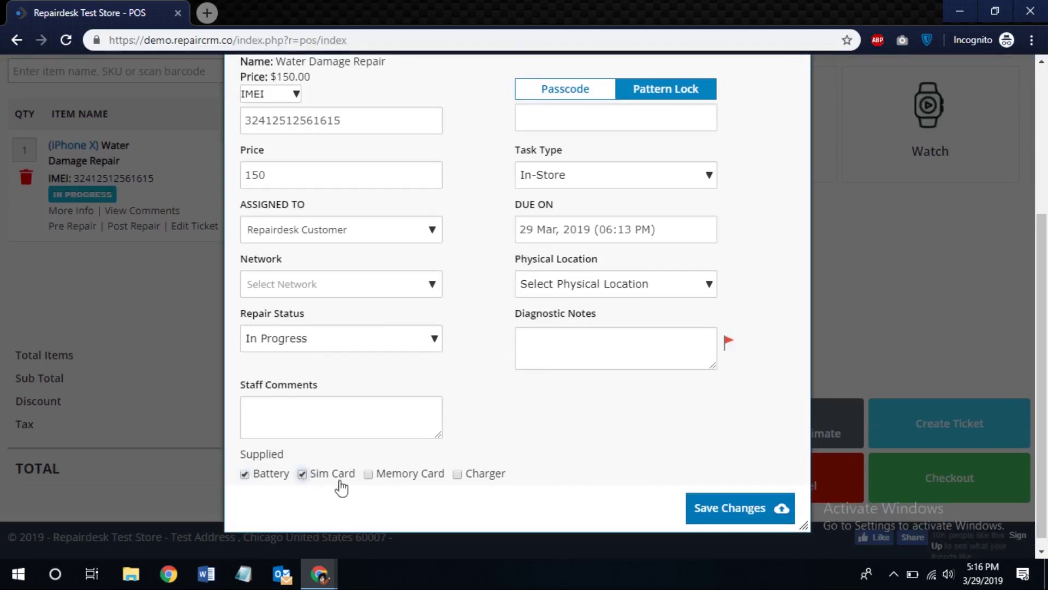
pyautogui.click(712, 505)
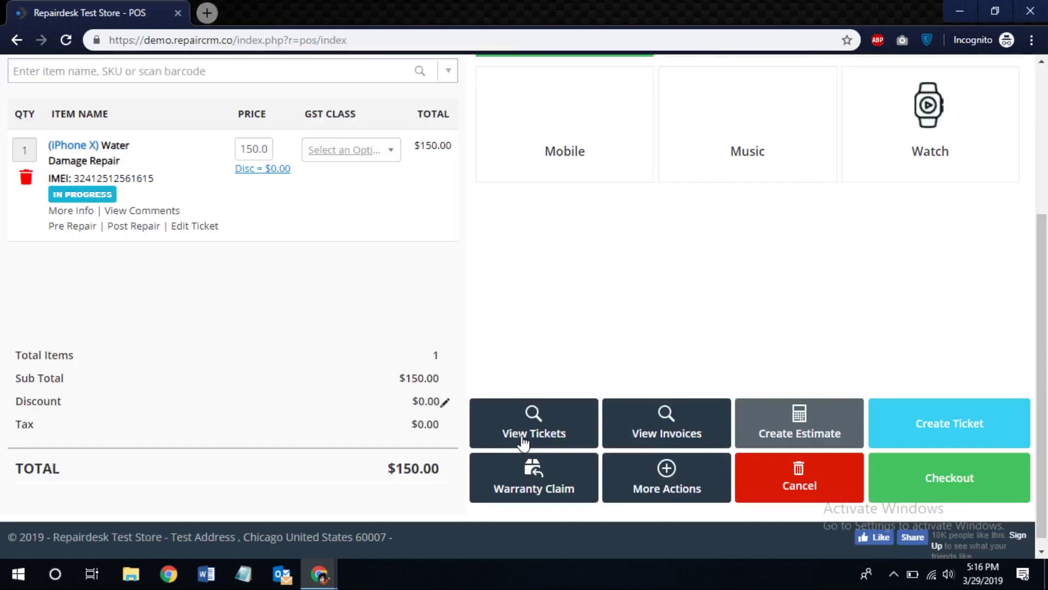
pyautogui.scroll(2, 513, 319)
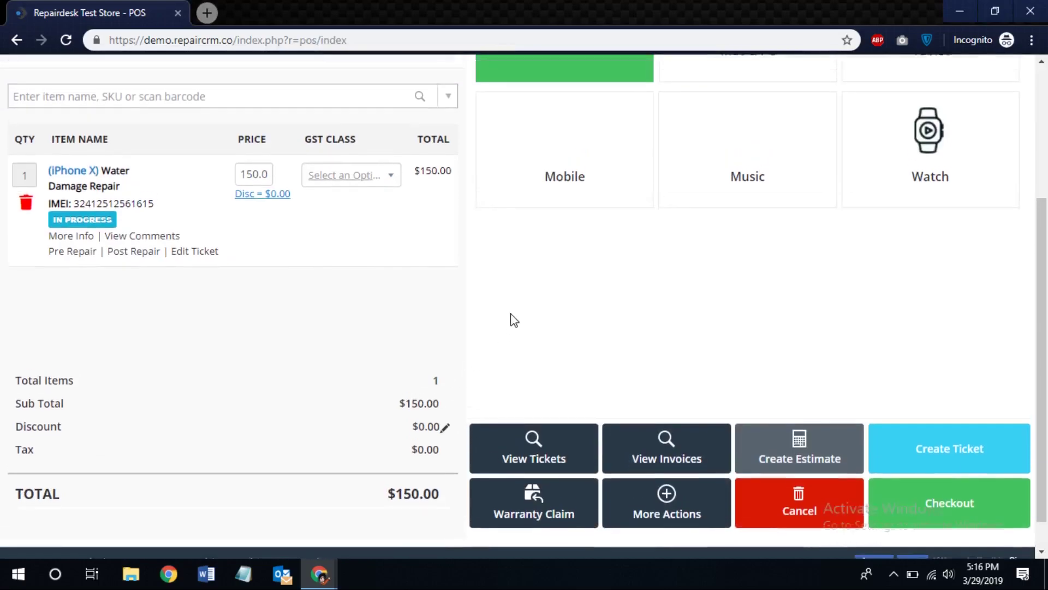
pyautogui.scroll(3, 843, 417)
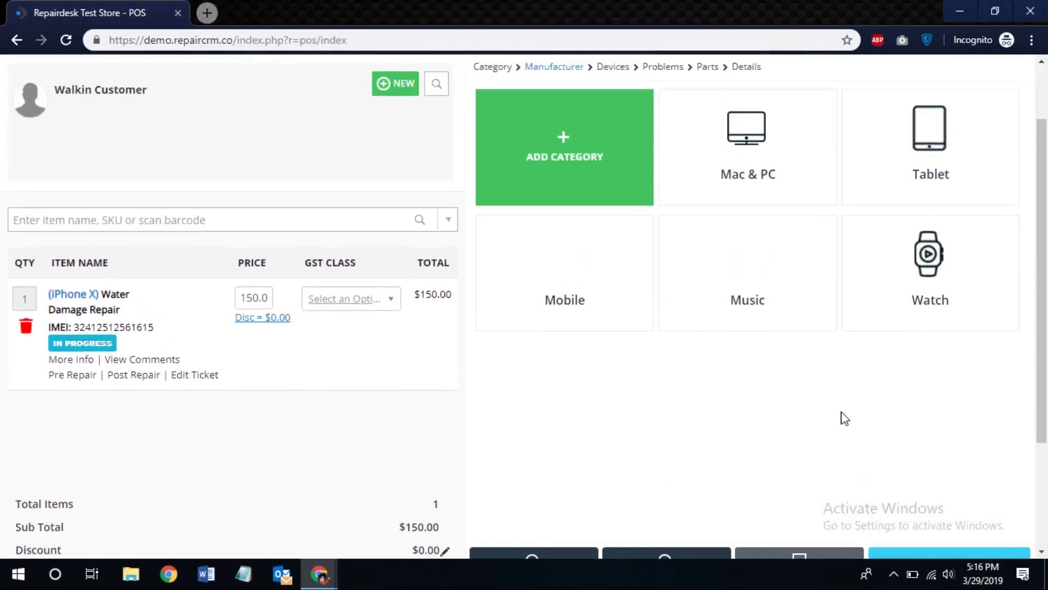